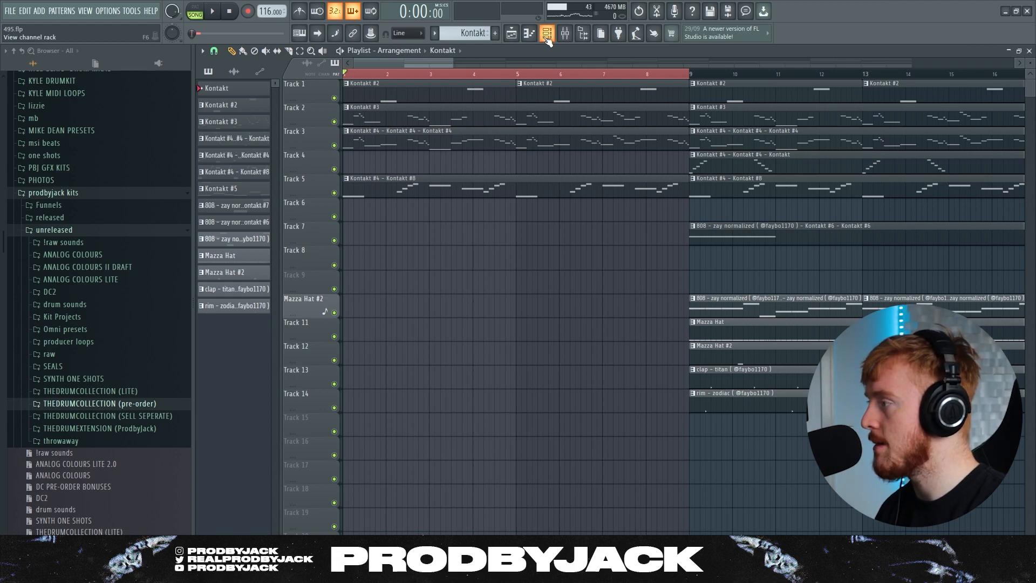
Open the Kontakt #4 instrument from the channel rack, close it, and open that channel's piano roll.
key(F6)
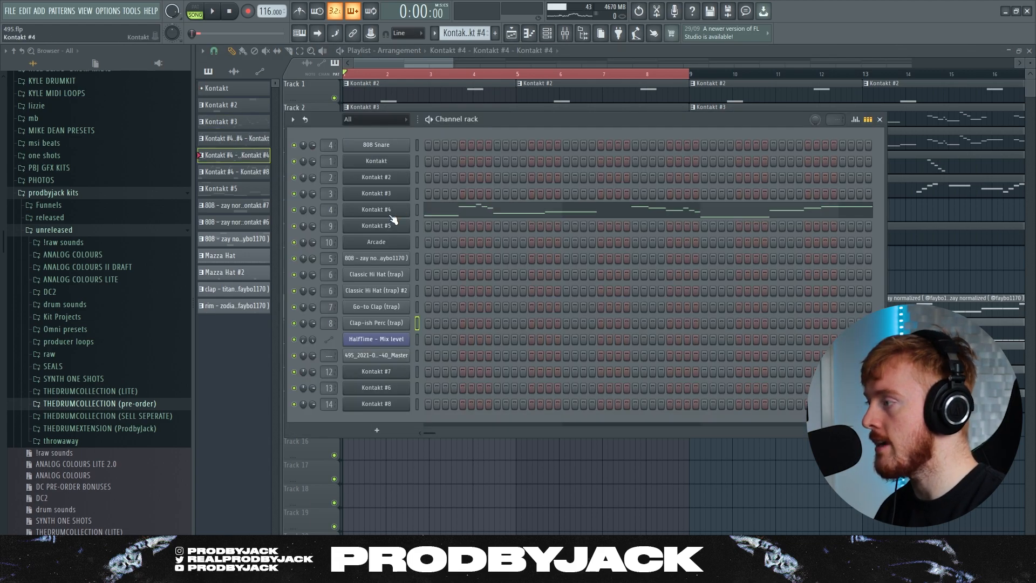
click(384, 209)
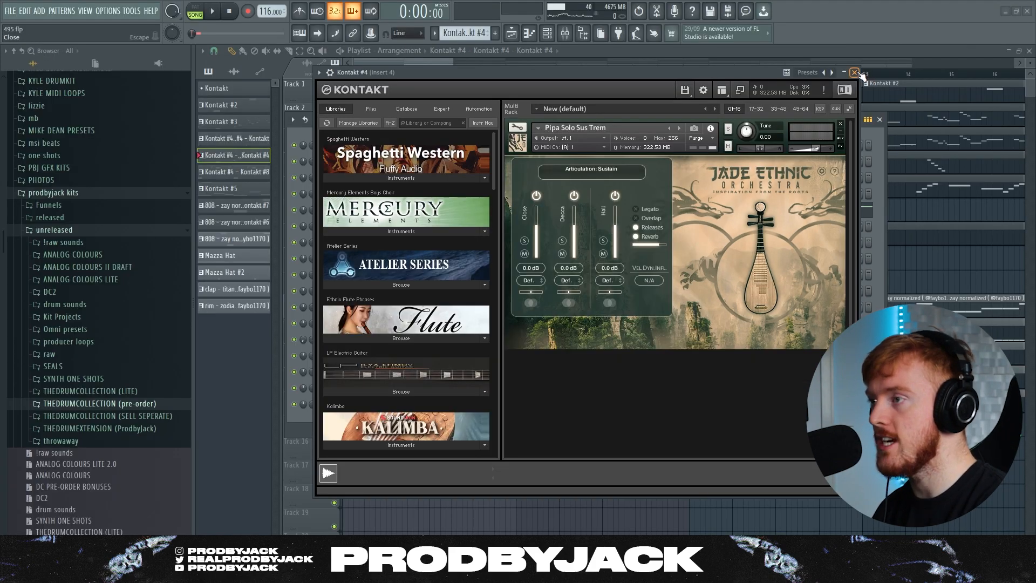
click(838, 8)
right_click(391, 215)
click(432, 210)
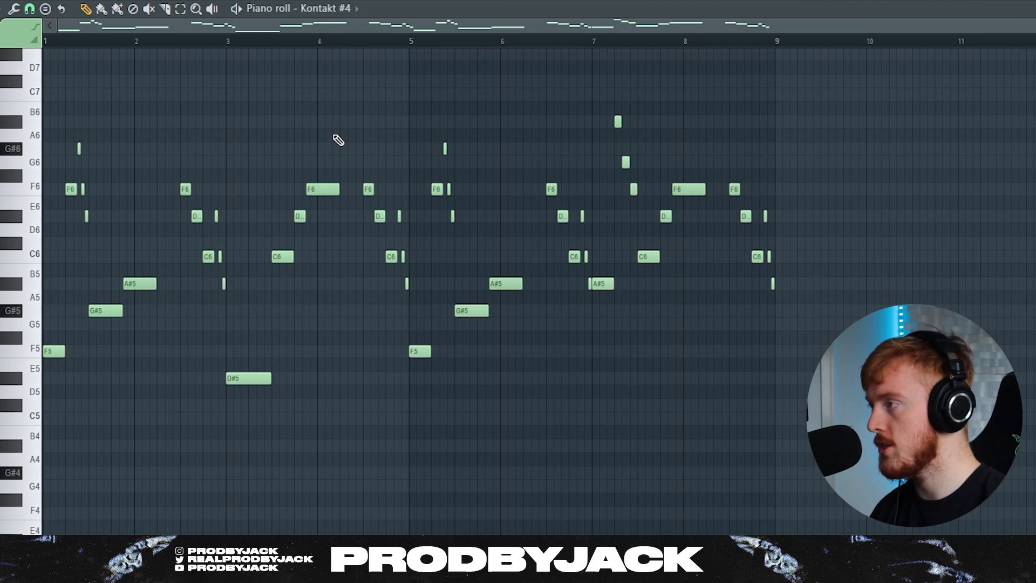
Examine the opening notes of the Kontakt #4 melody, highlighting the short G#6, F6 and D#6 run in bar 1.
scroll(93, 196, up, 3)
drag(115, 24, 91, 28)
scroll(192, 172, down, 2)
scroll(97, 162, up, 6)
drag(255, 120, 346, 239)
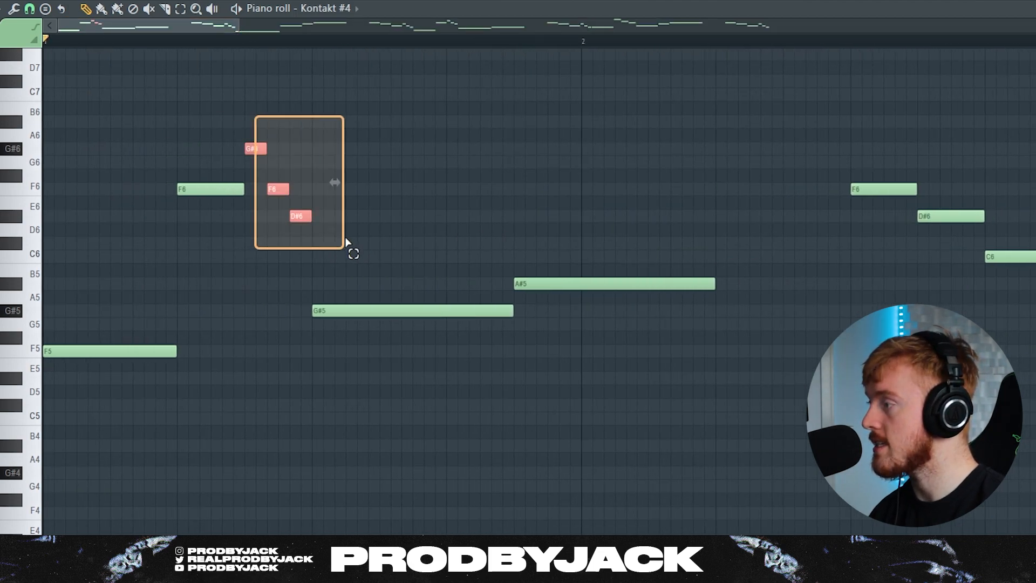
scroll(346, 242, down, 5)
Set the piano roll's snap to 1/3 step and play the Kontakt #4 melody.
click(29, 8)
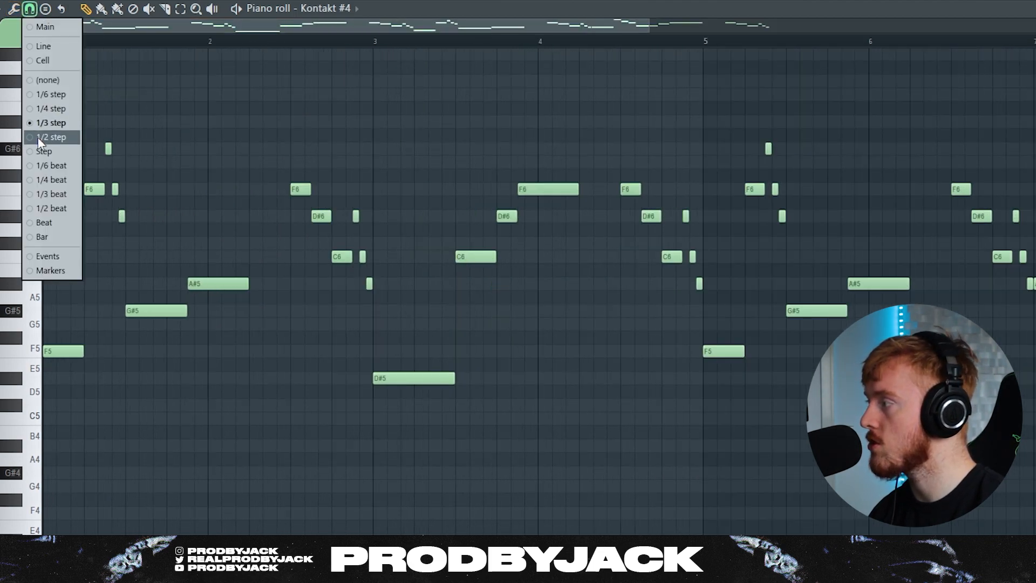
click(57, 123)
scroll(155, 102, up, 3)
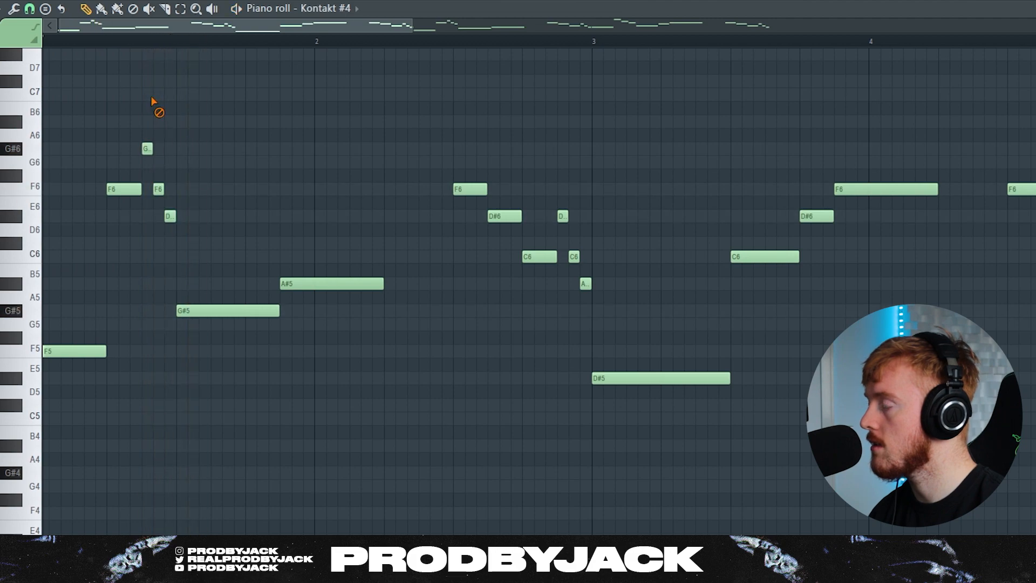
scroll(104, 92, down, 2)
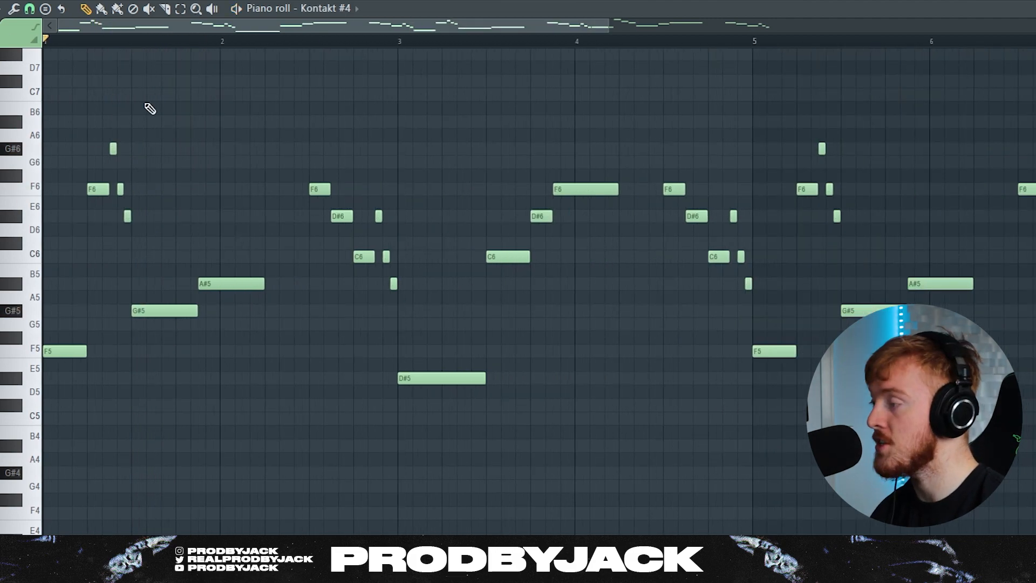
click(316, 41)
key(space)
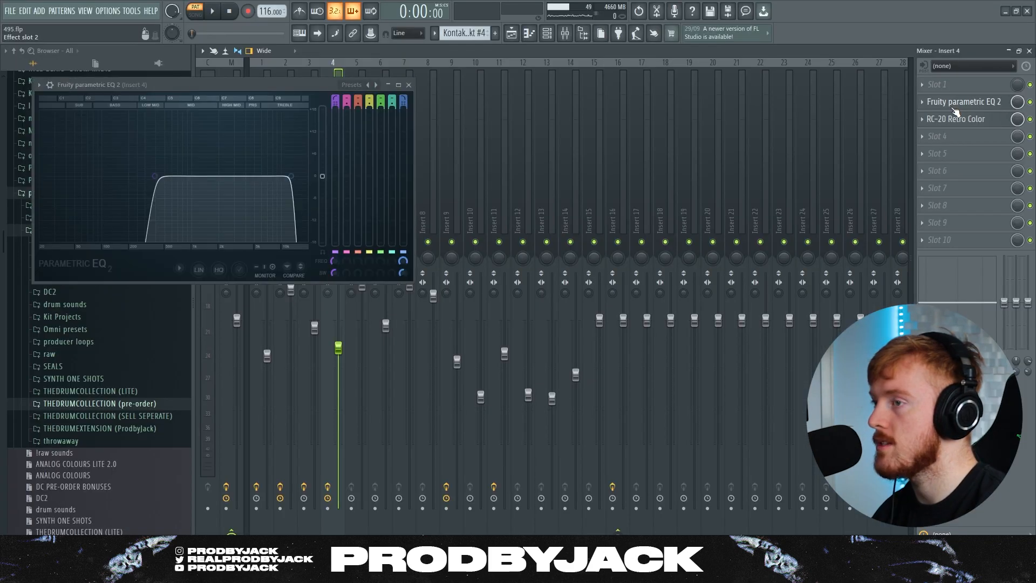
Inspect the Fruity Parametric EQ 2 and RC-20 Retro Color effects on mixer Insert 4.
drag(227, 84, 548, 102)
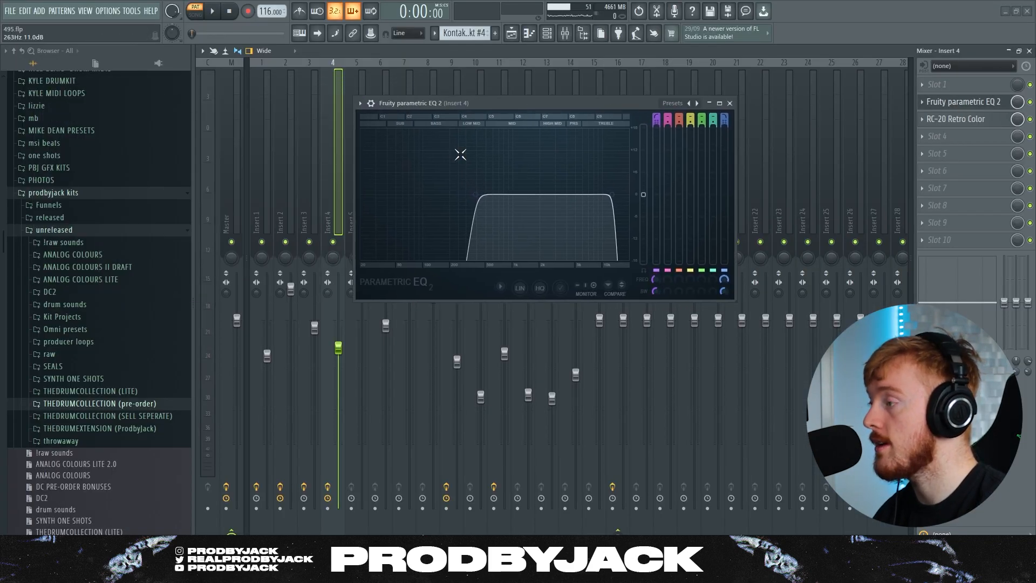
click(216, 12)
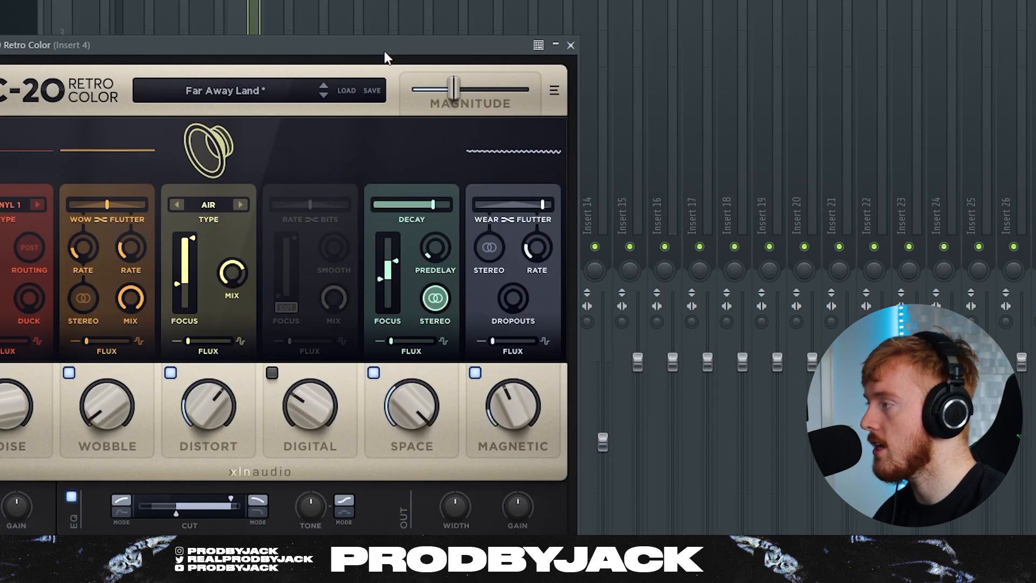
drag(383, 49, 599, 29)
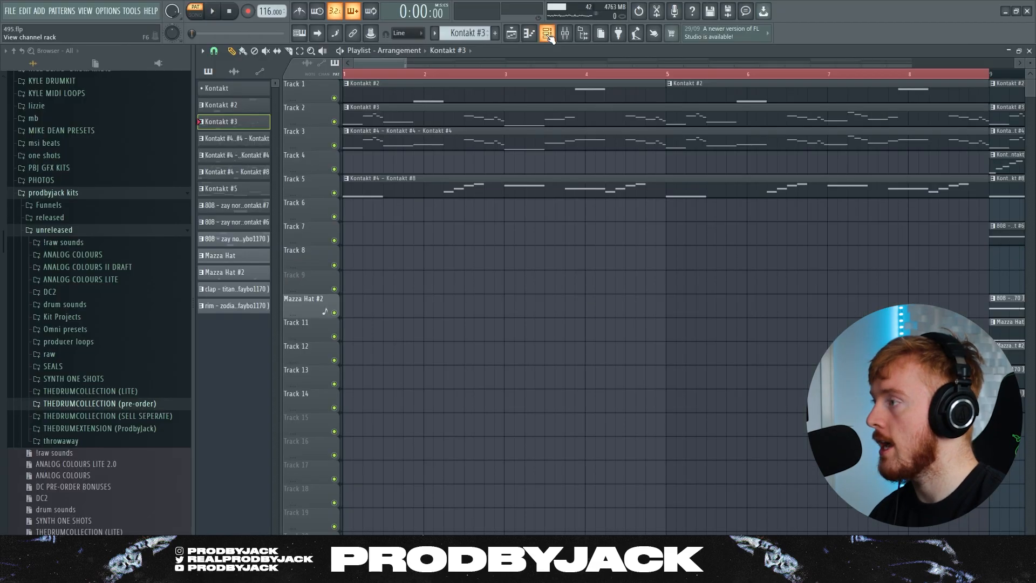
Open the Kontakt #3 instrument, and audition its pattern on Track 2 alone and with Track 3 unmuted.
key(F6)
click(377, 194)
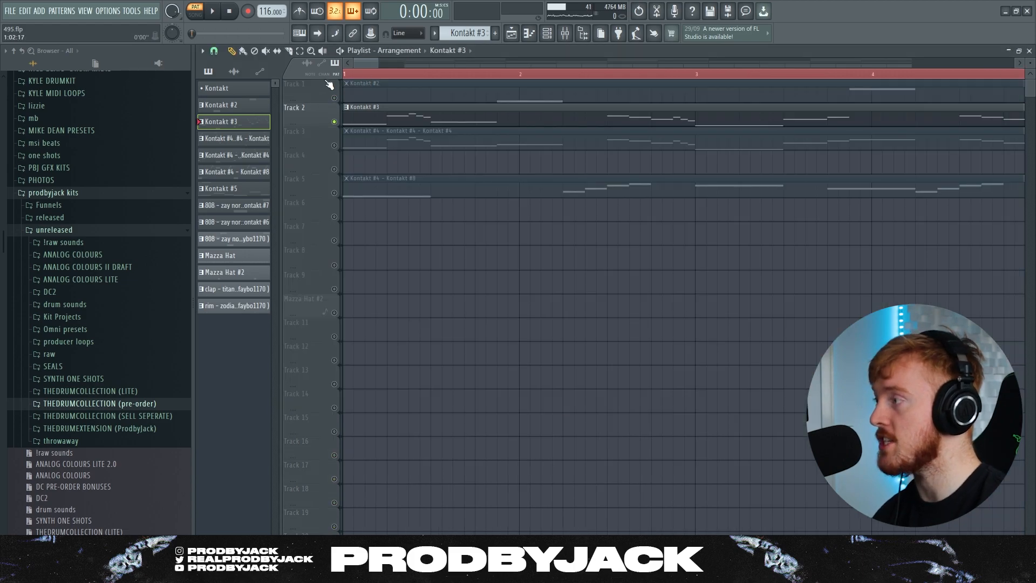
scroll(320, 95, down, 4)
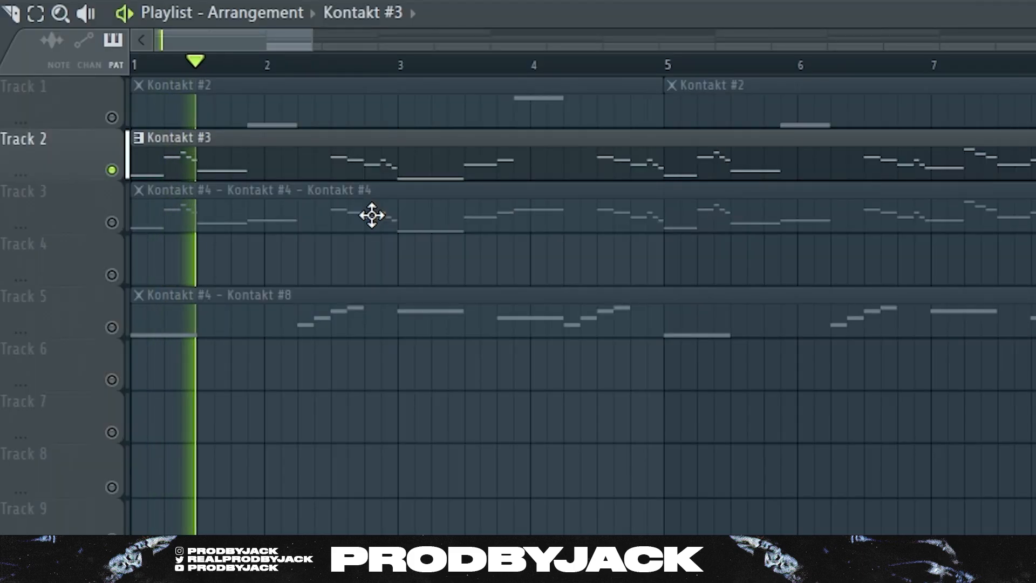
key(space)
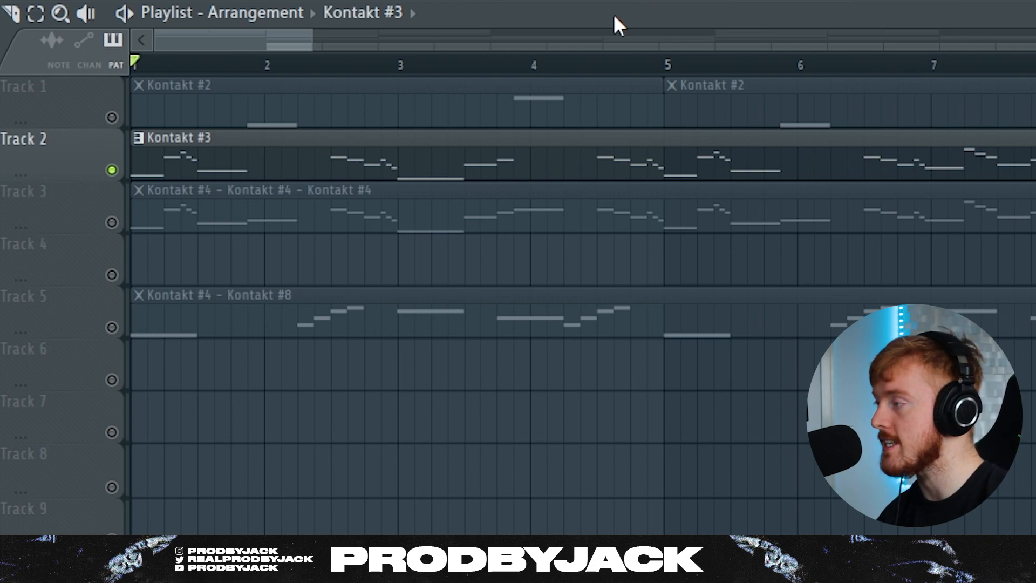
click(112, 222)
key(space)
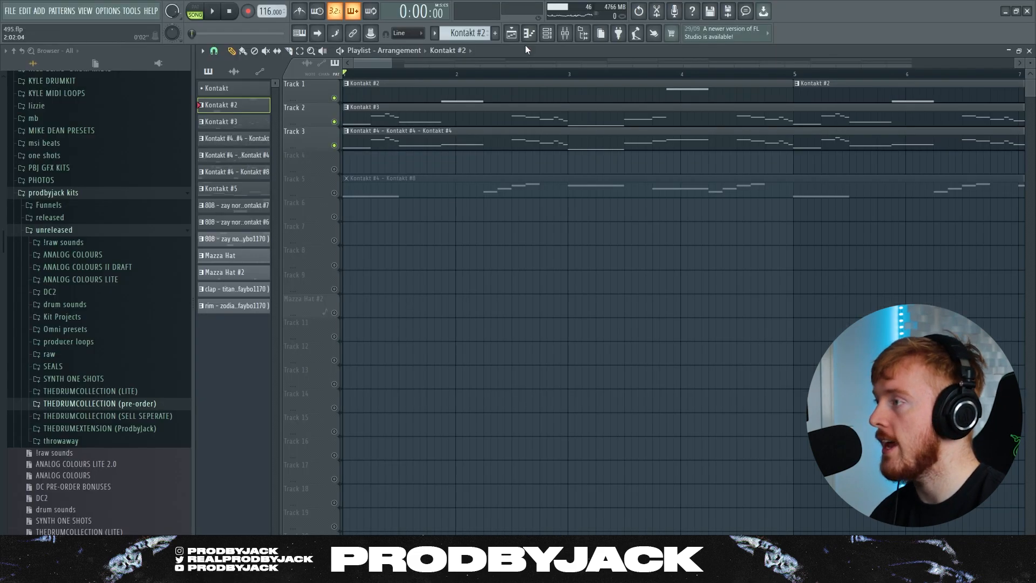
Inspect the Kontakt #2 instrument with its Guzheng Solo Bends patch, and open that channel's piano roll.
click(547, 34)
click(398, 185)
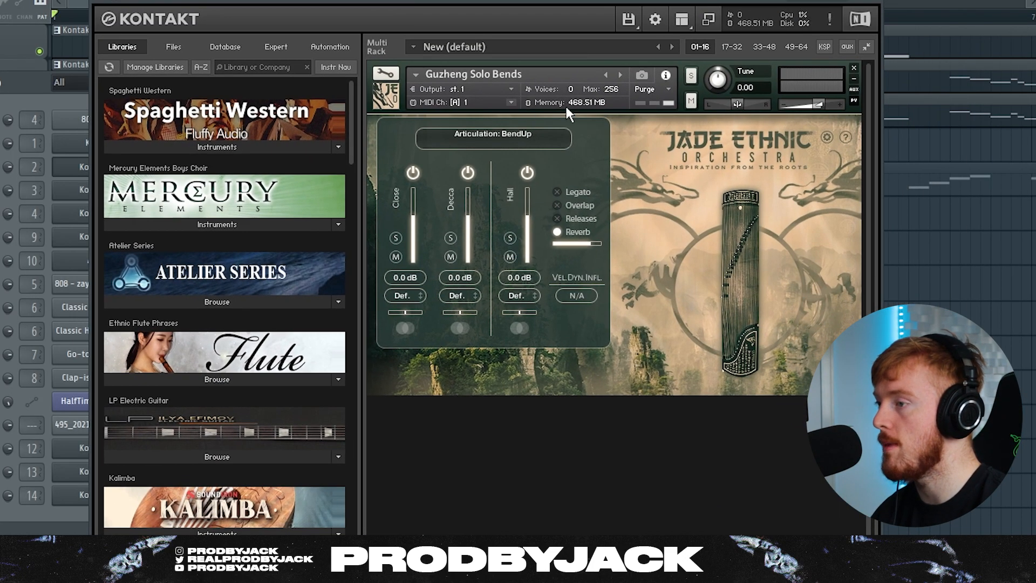
click(873, 3)
right_click(408, 172)
click(418, 179)
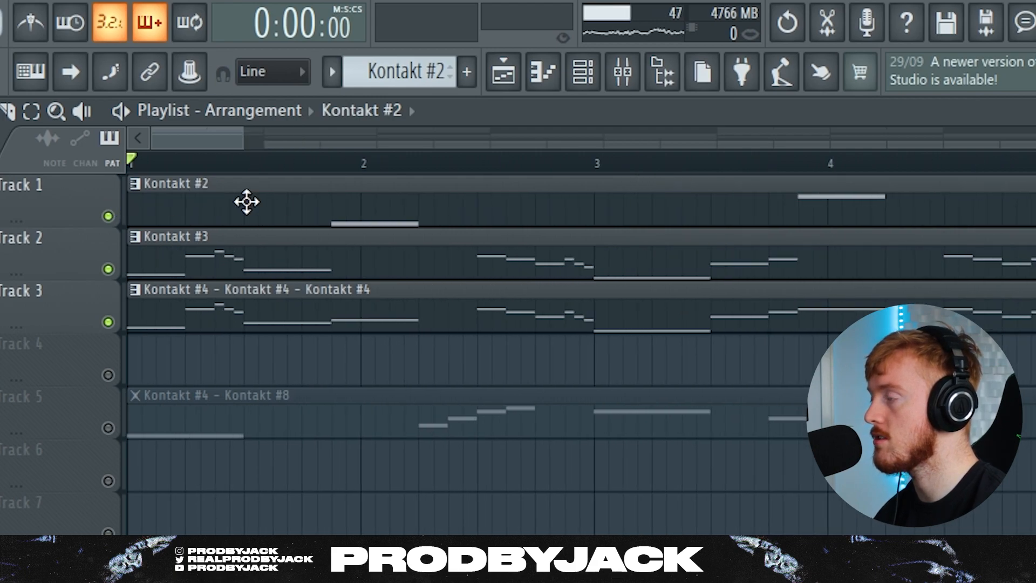
Play Tracks 1 to 3 together and examine how the Kontakt #2 bend notes line up with the other melodies.
key(space)
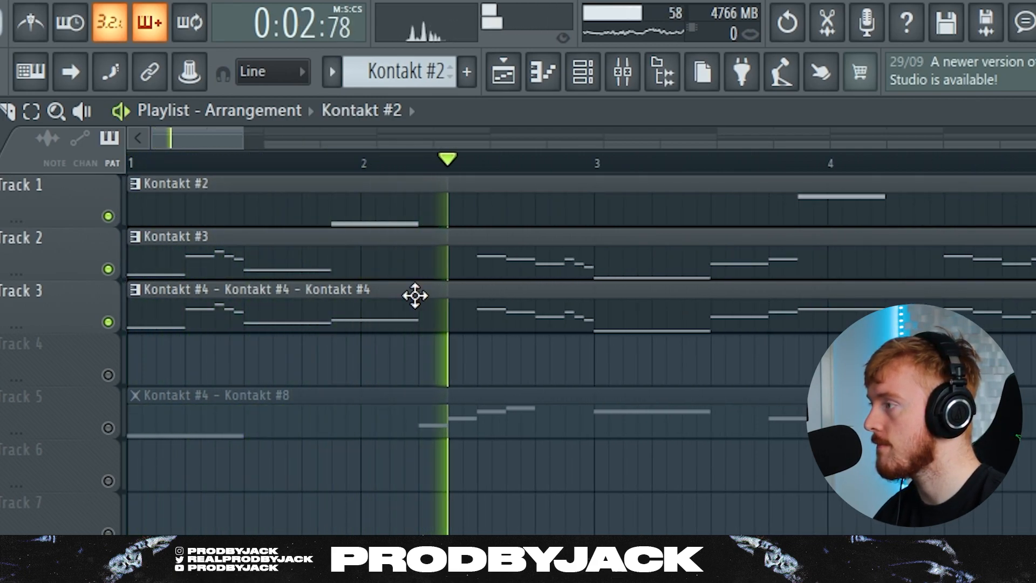
key(space)
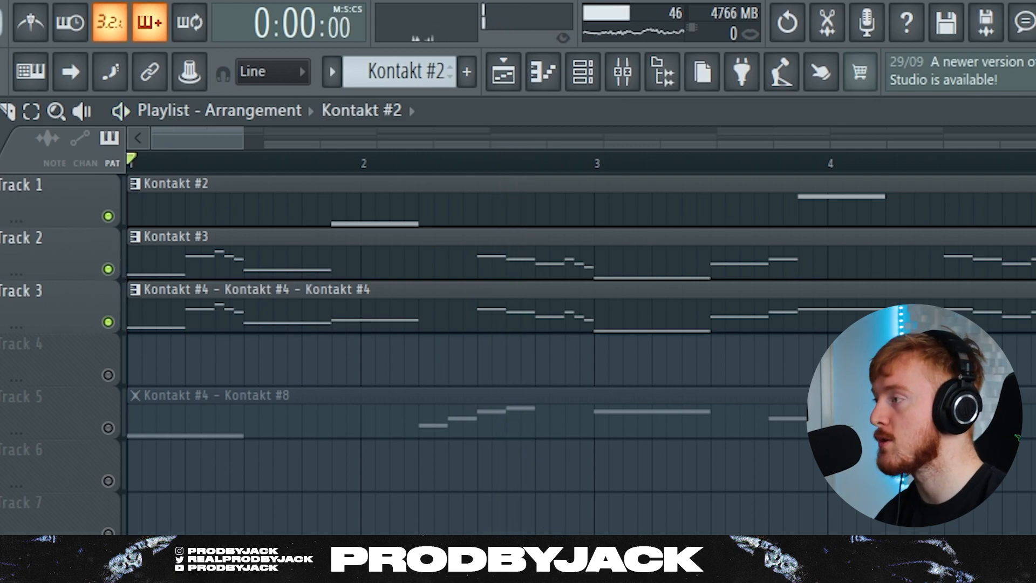
scroll(432, 370, up, 3)
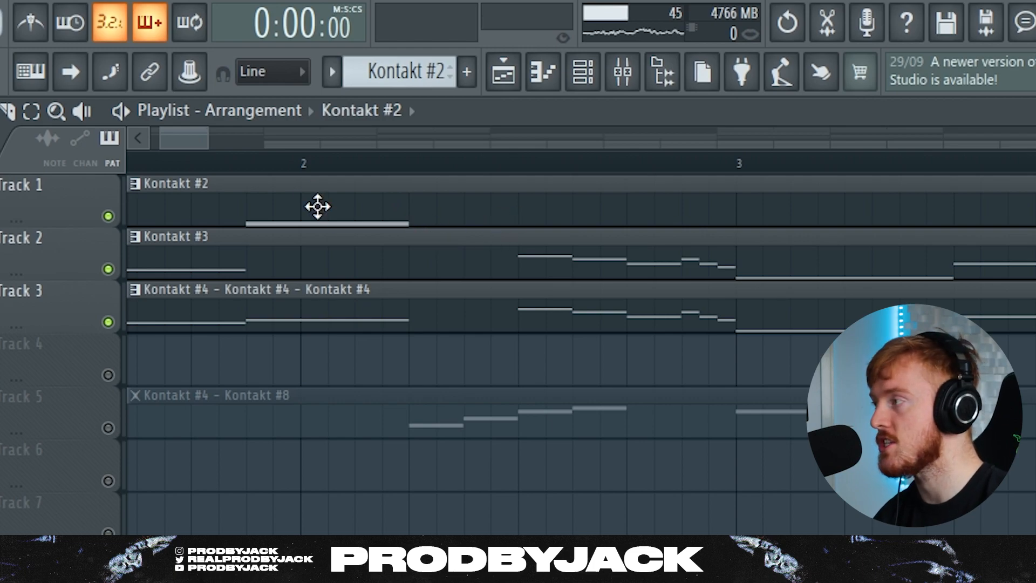
scroll(216, 151, down, 2)
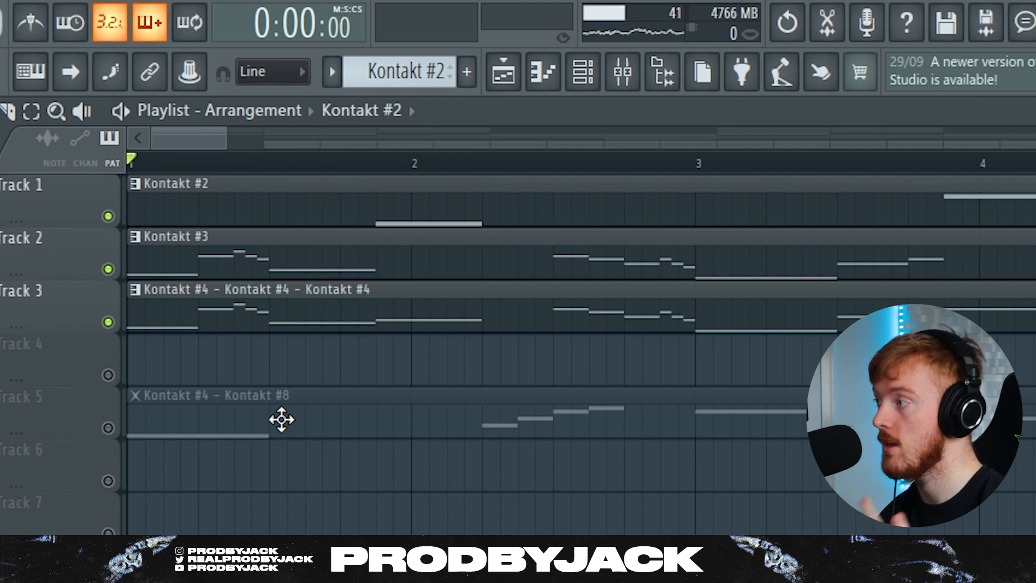
scroll(178, 143, down, 2)
scroll(178, 143, up, 3)
scroll(170, 142, down, 3)
key(space)
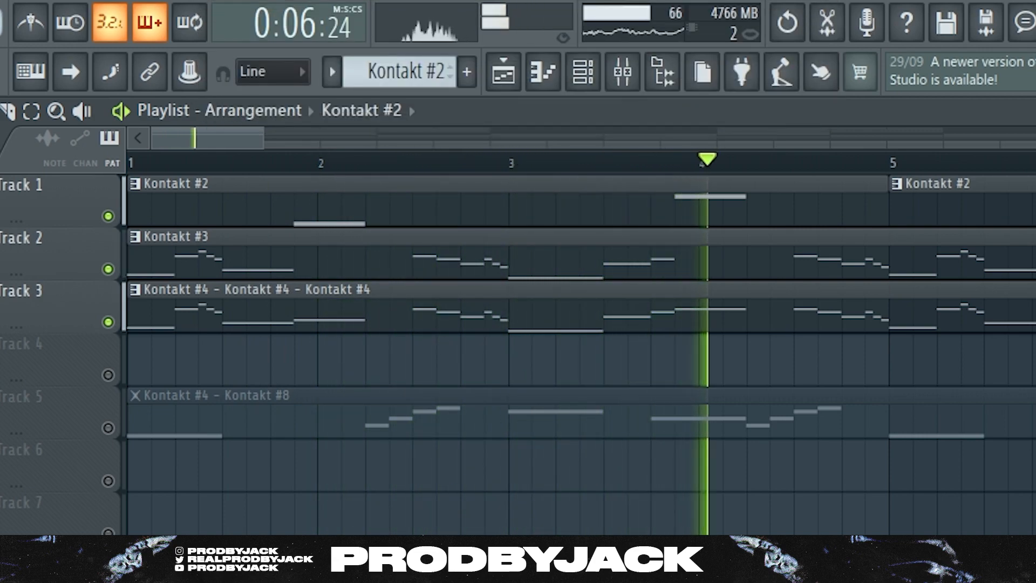
Inspect the Kontakt #8 instrument with its Koto KEY patch, and briefly play the arrangement from bar 1.
scroll(581, 354, down, 2)
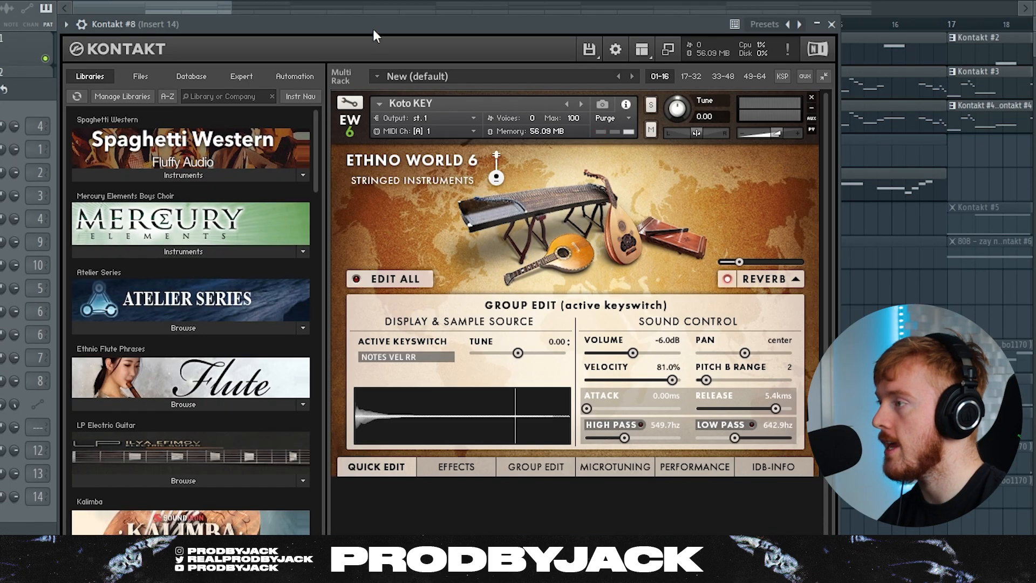
drag(373, 31, 341, 12)
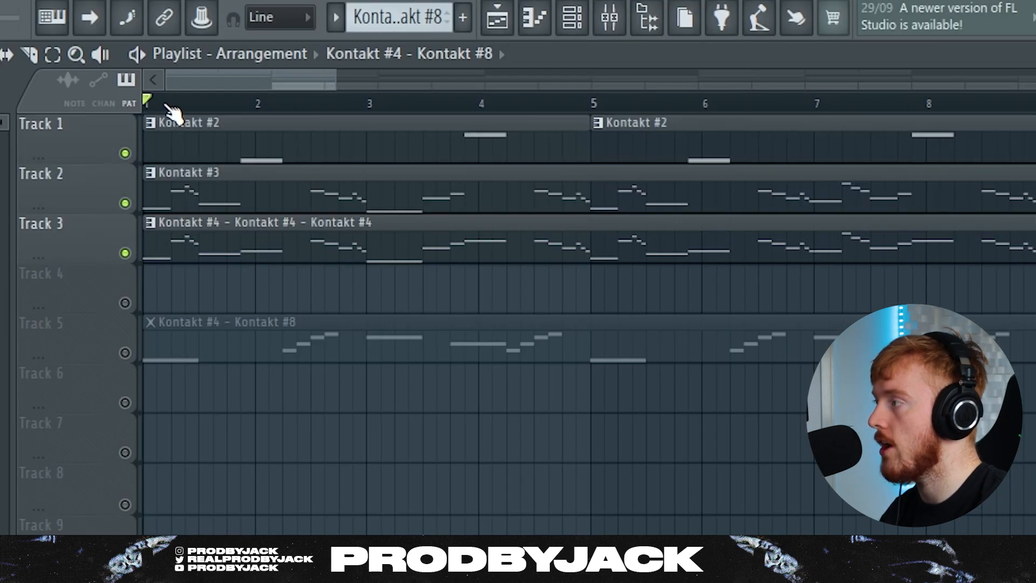
key(space)
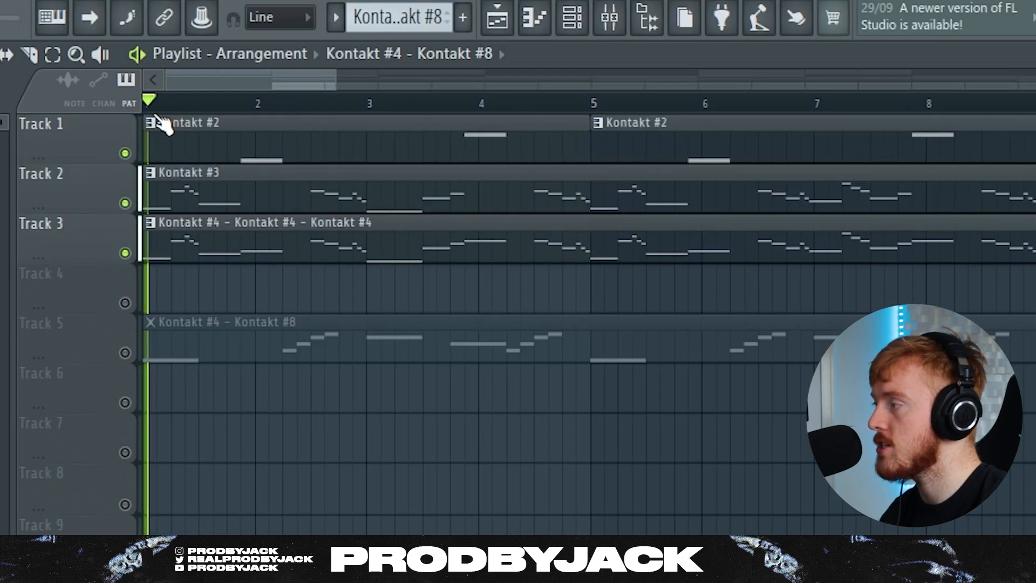
key(space)
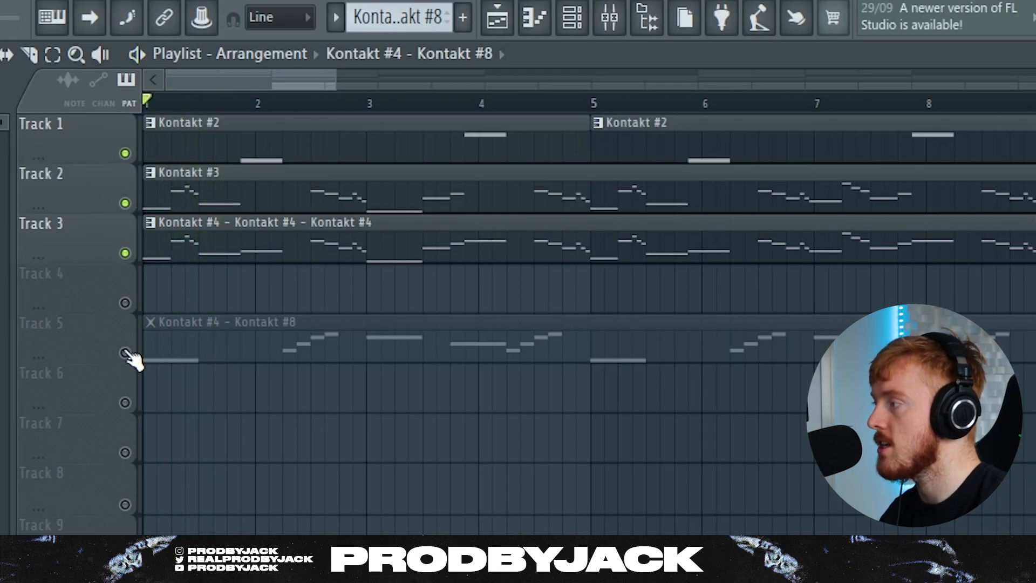
Unmute all playlist tracks, bringing in the Kontakt #8 pattern on Track 5.
right_click(125, 353)
right_click(125, 353)
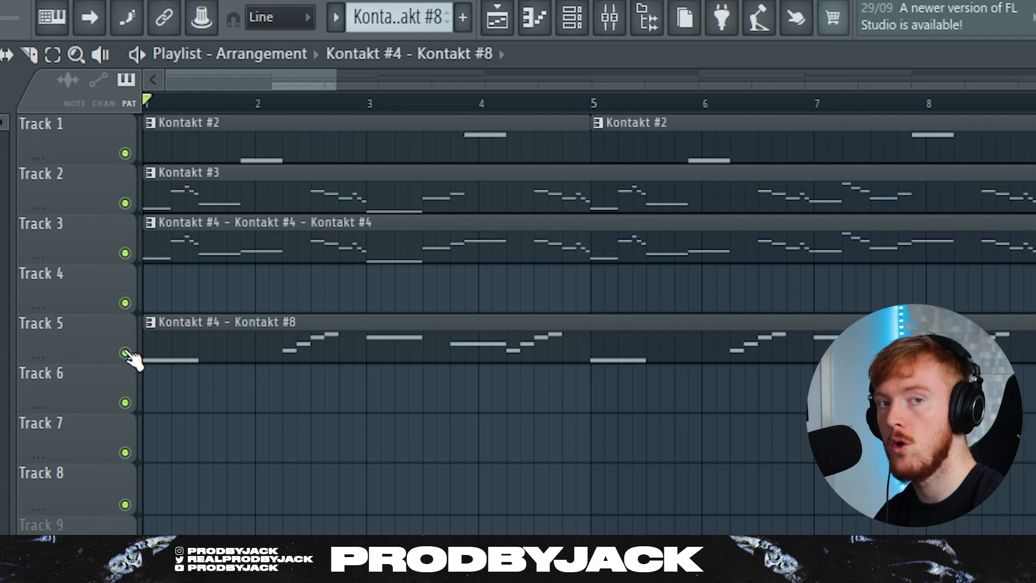
scroll(145, 371, down, 4)
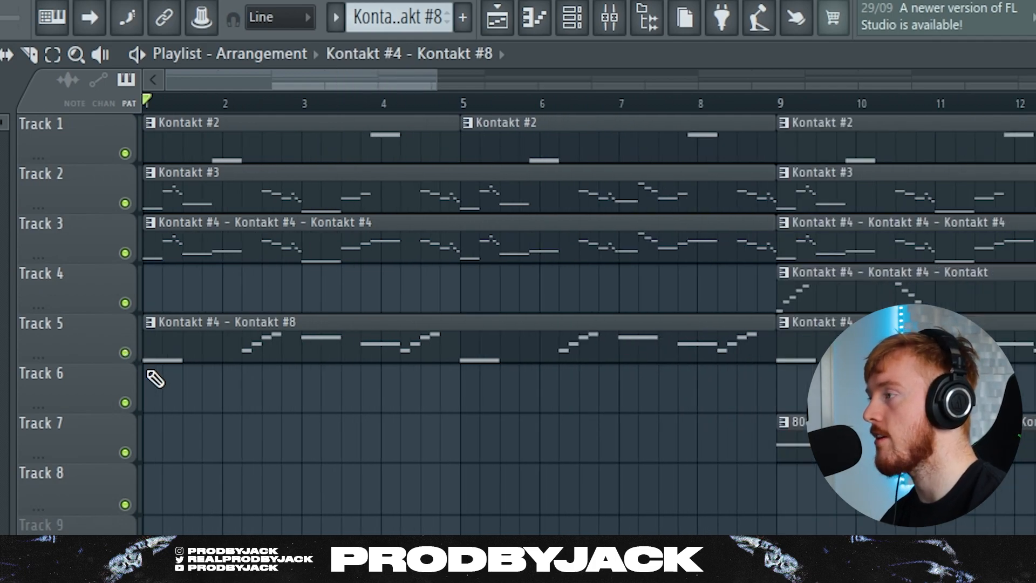
scroll(146, 342, up, 5)
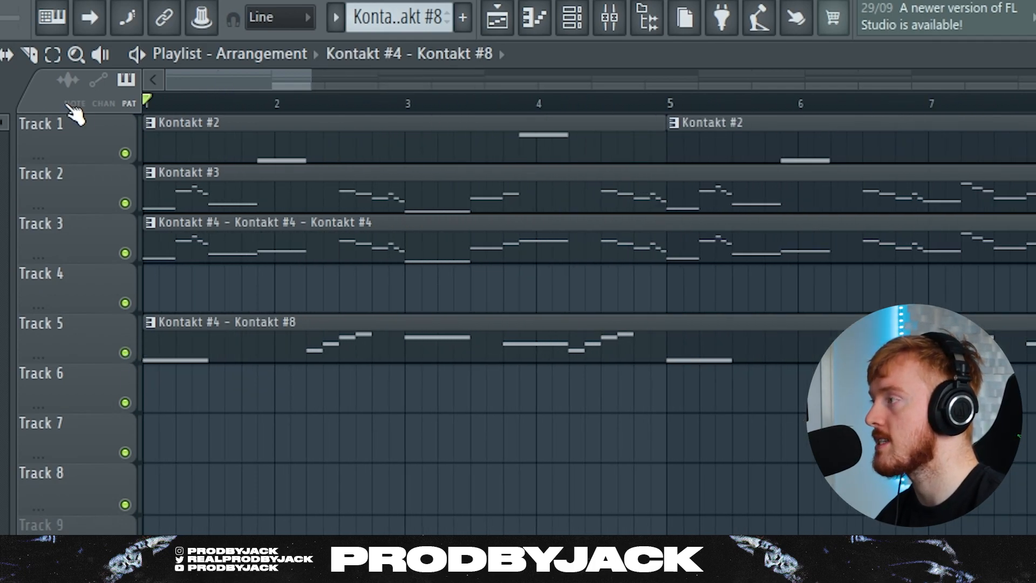
Inspect the ValhallaVintageVerb on mixer Insert 16 and check which of the other inserts are sent to it.
click(620, 27)
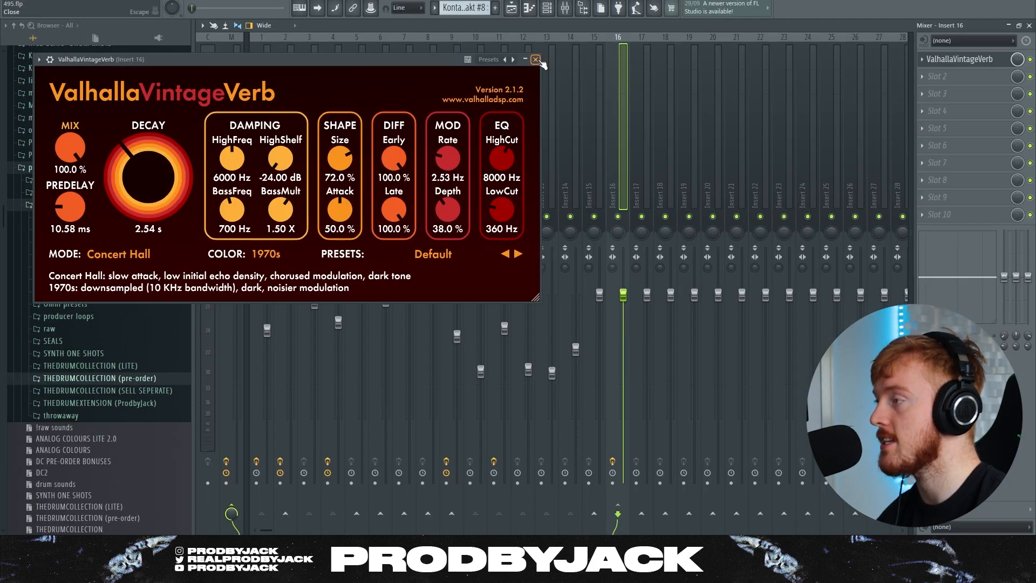
click(537, 60)
click(301, 152)
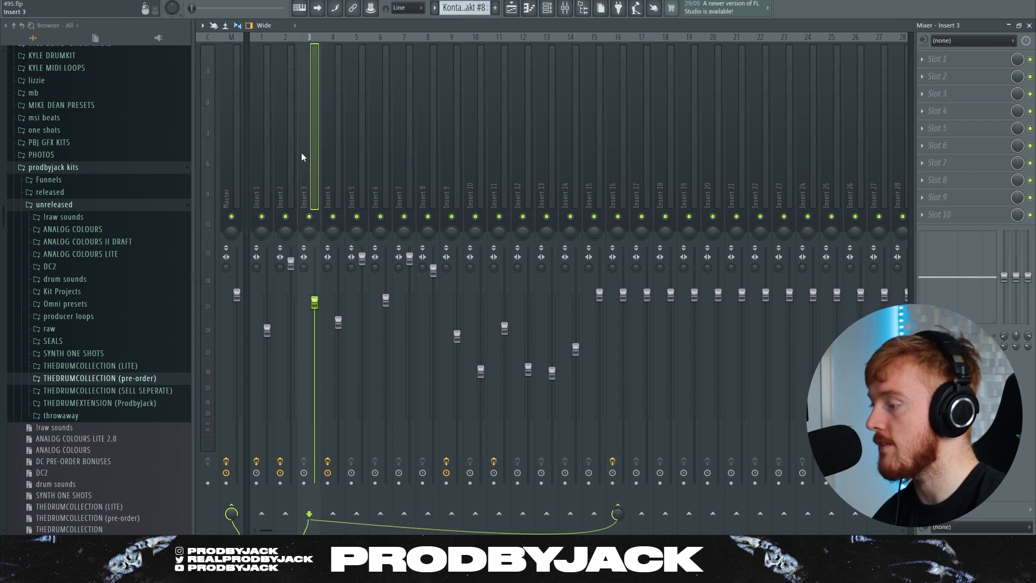
click(286, 150)
key(Left)
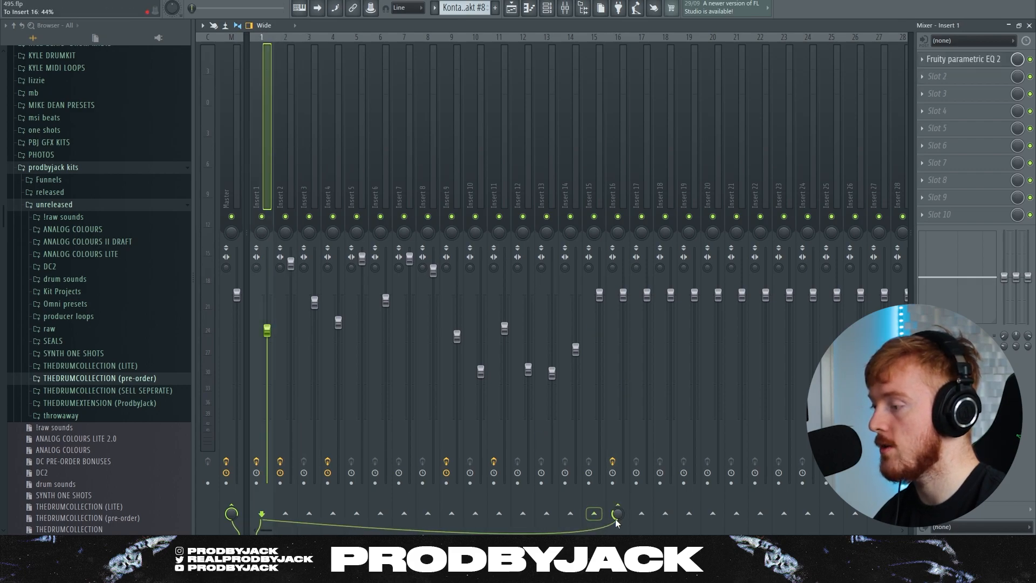
click(310, 180)
click(289, 170)
click(356, 171)
click(418, 171)
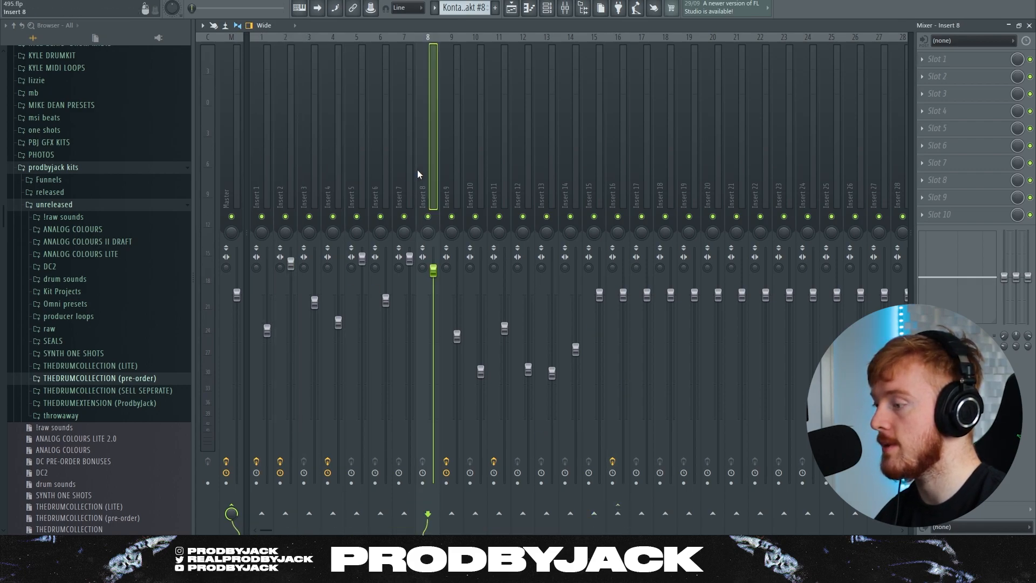
click(457, 174)
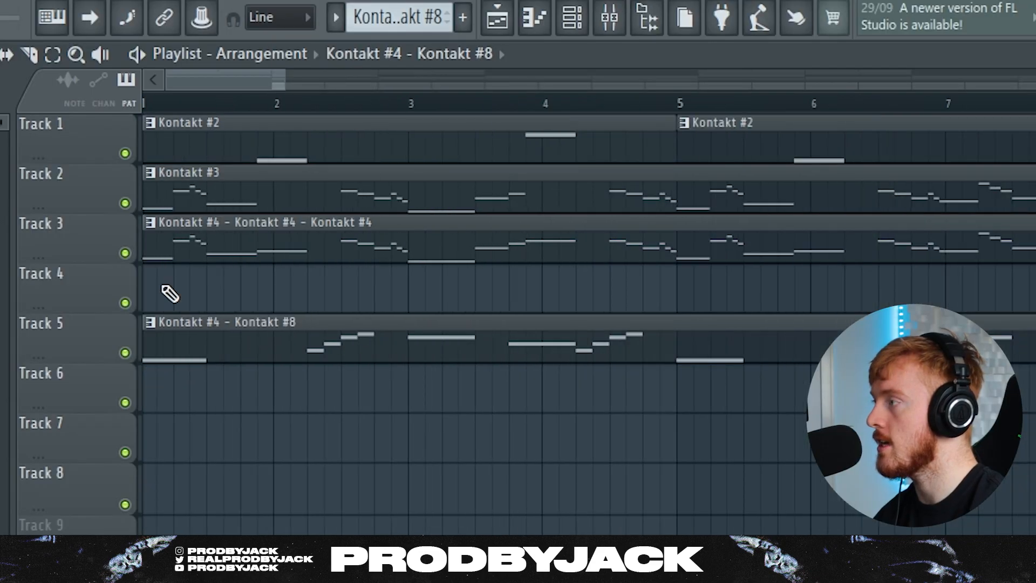
scroll(177, 228, down, 2)
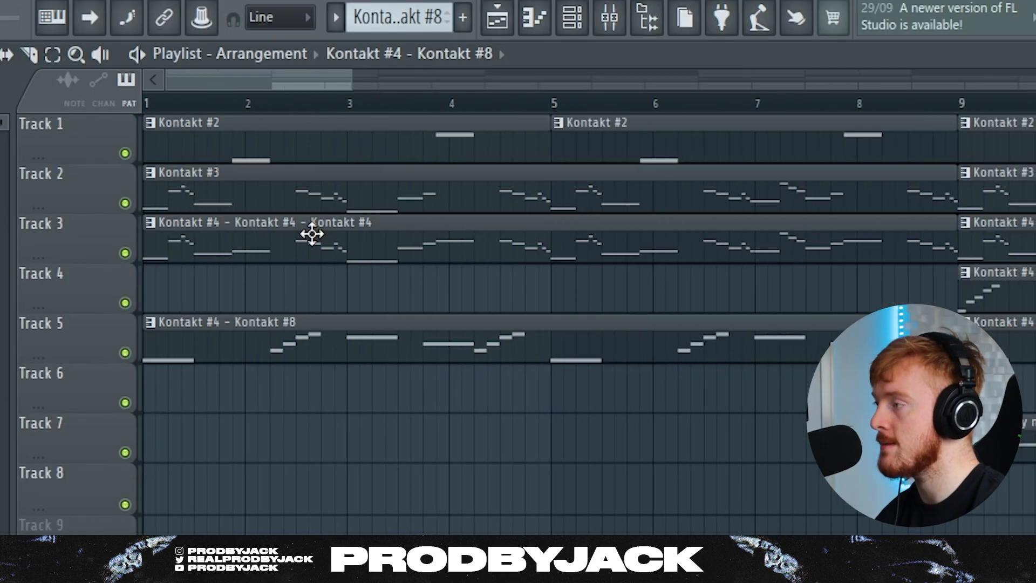
Play the arrangement from bar 1 to hear the Kontakt #8 pattern on Track 5 alongside Tracks 1 to 3.
drag(319, 279, 465, 197)
right_click(408, 303)
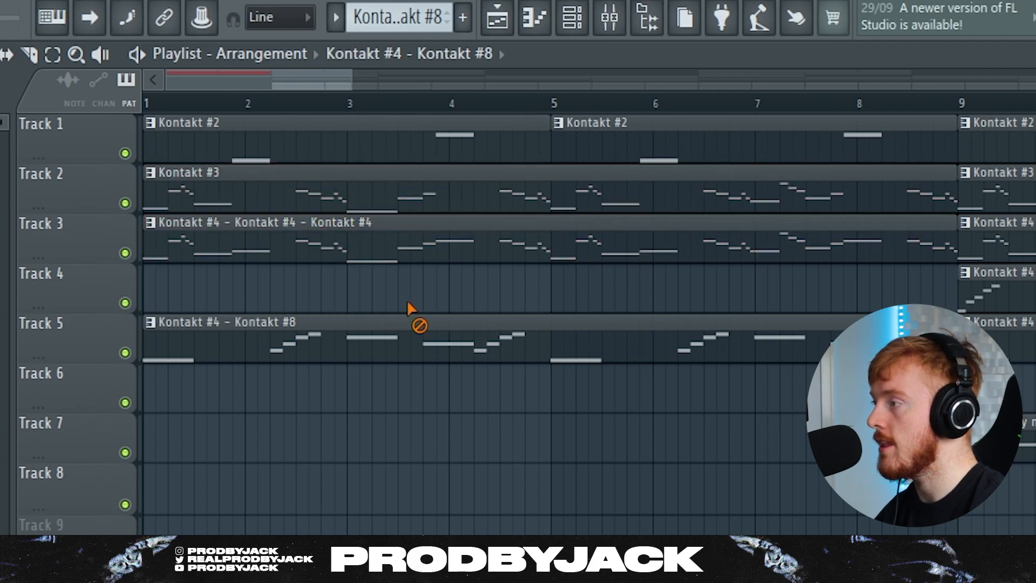
drag(498, 296, 427, 362)
right_click(418, 399)
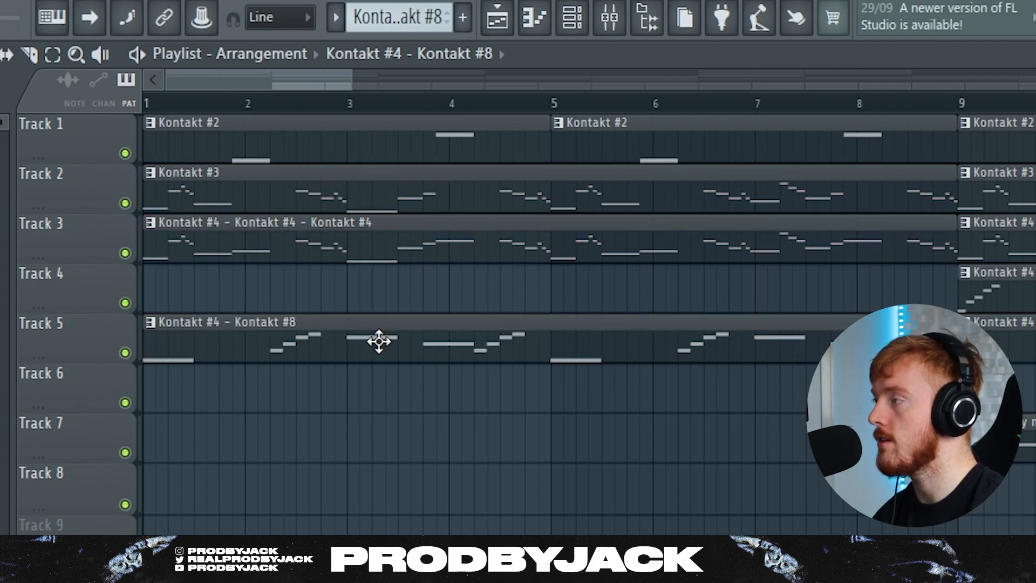
drag(173, 96, 72, 104)
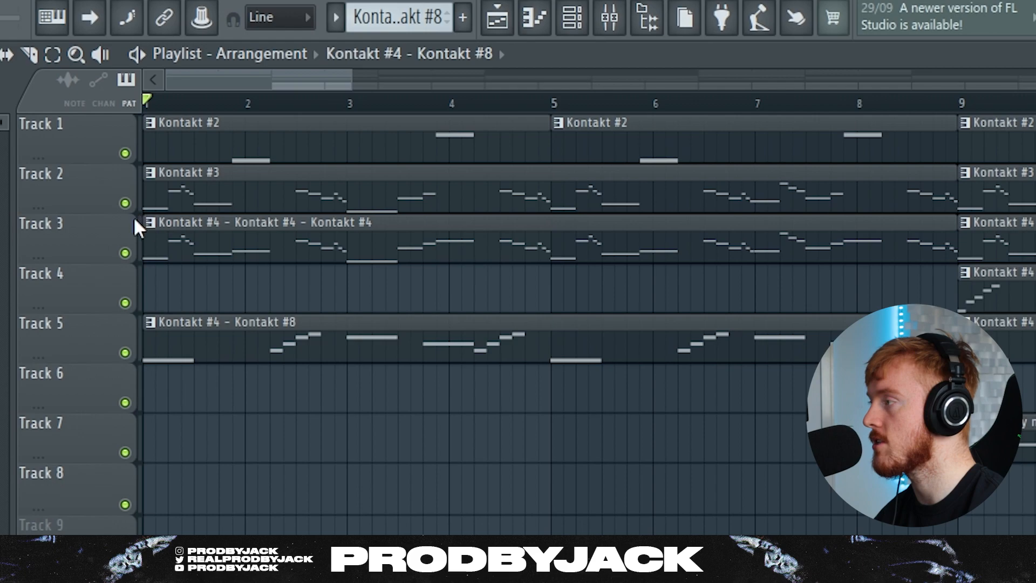
scroll(191, 100, up, 3)
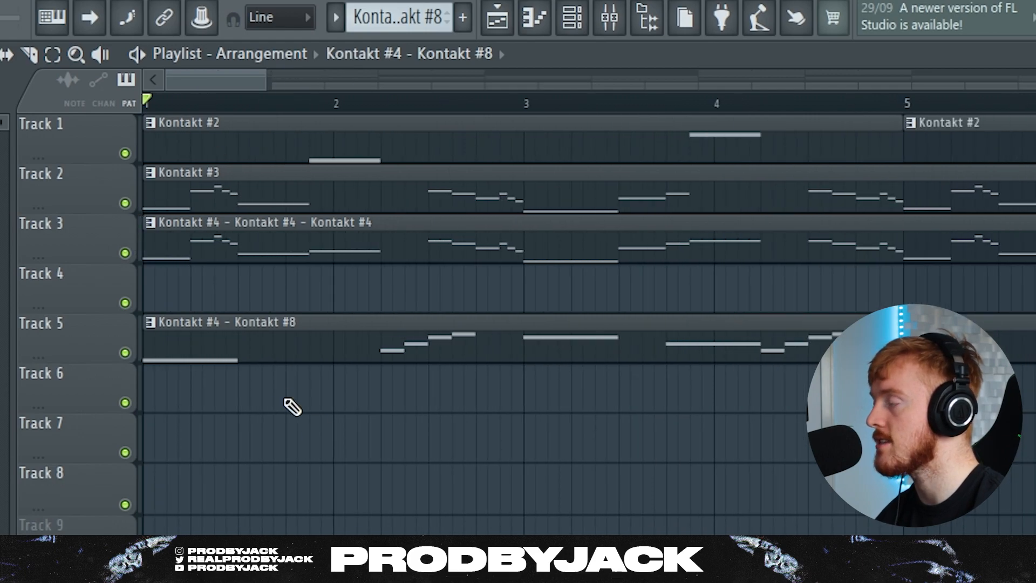
scroll(212, 358, down, 3)
key(space)
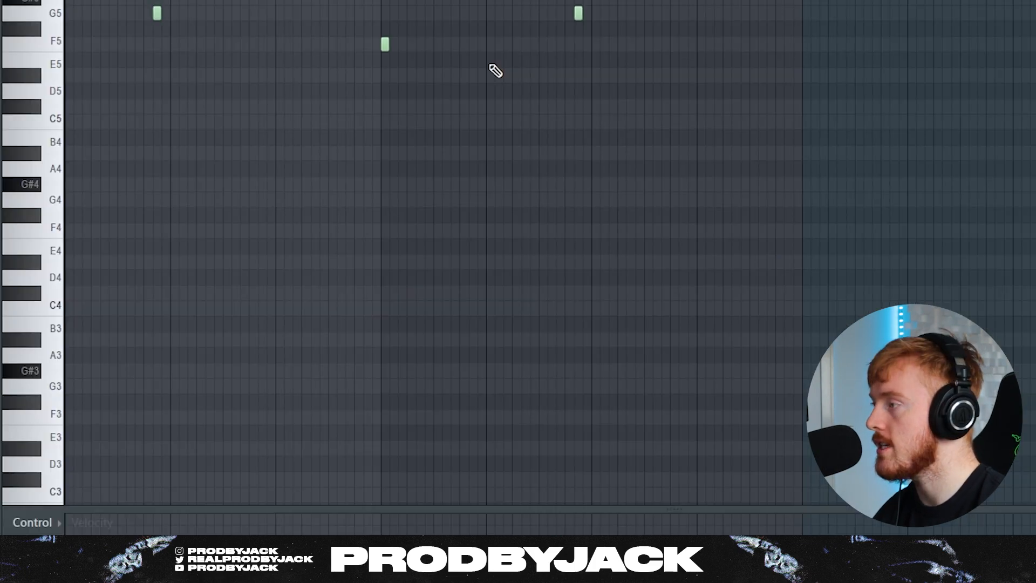
Examine the rising and falling Kontakt notes, inspect the Zheng Harp Original Tones KEY instrument, and play the pattern.
scroll(493, 69, up, 4)
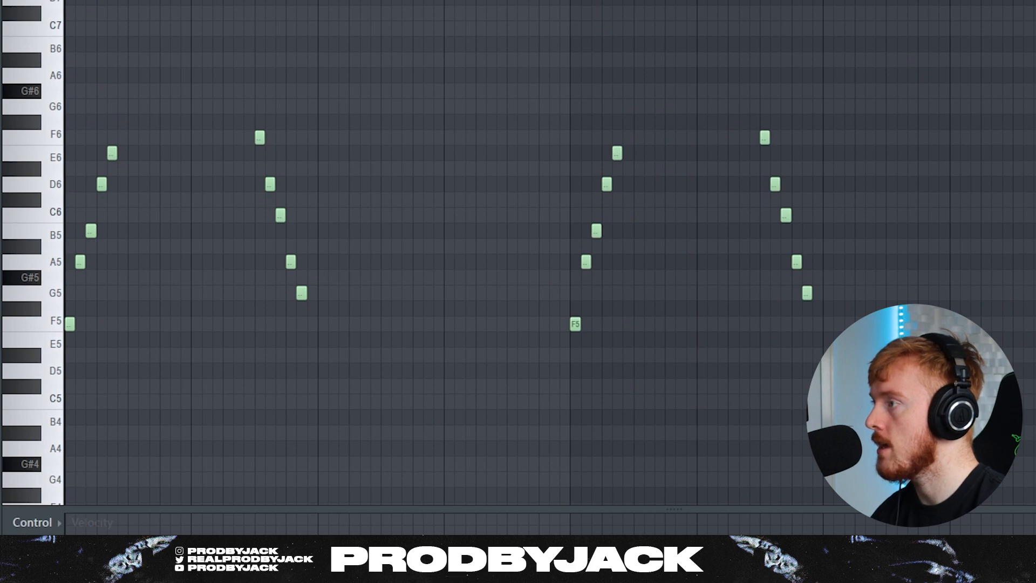
key(F6)
click(320, 69)
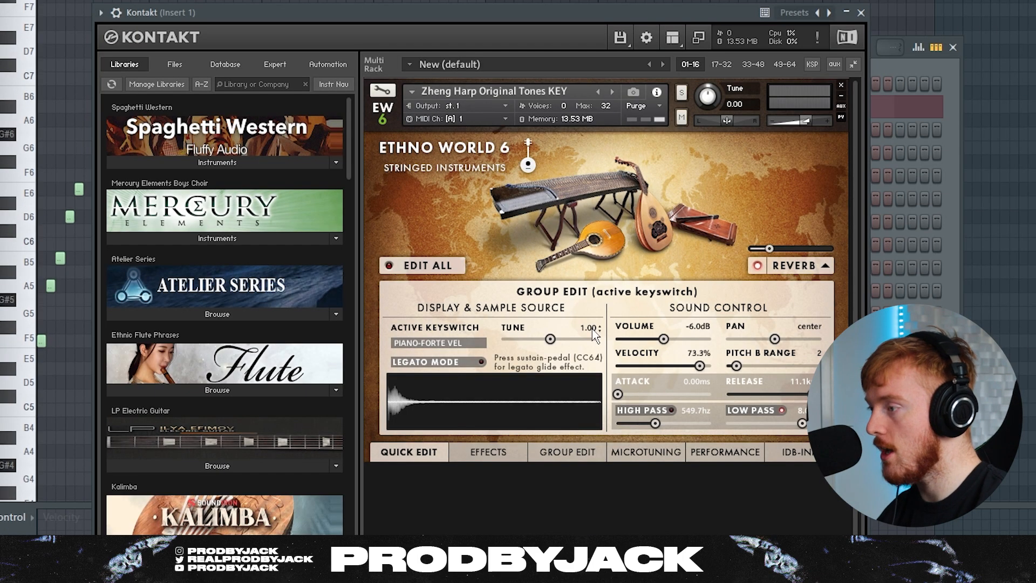
drag(356, 21, 423, 4)
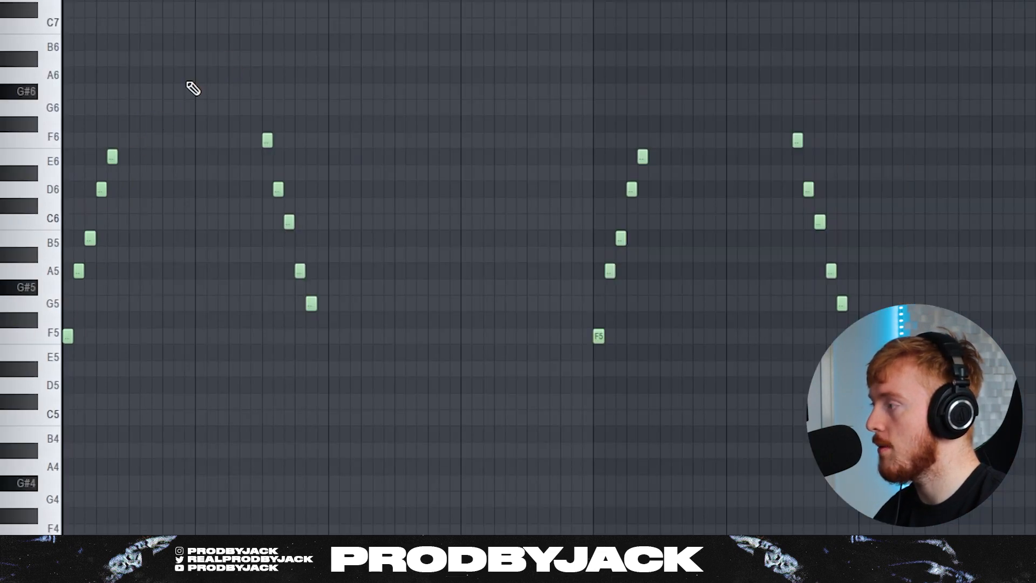
key(space)
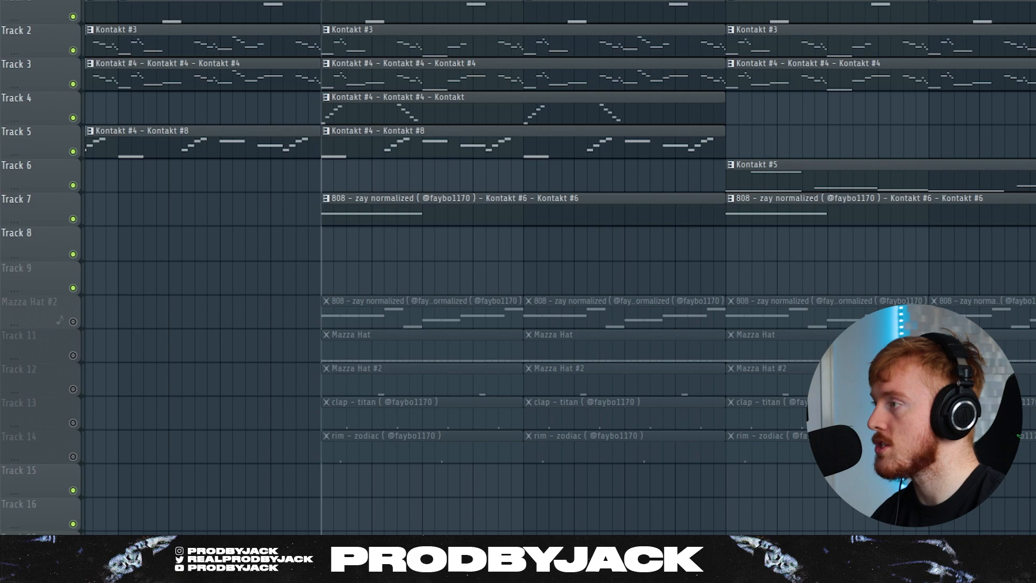
Examine the Kontakt #6 channel's note in its piano roll and play it.
key(F6)
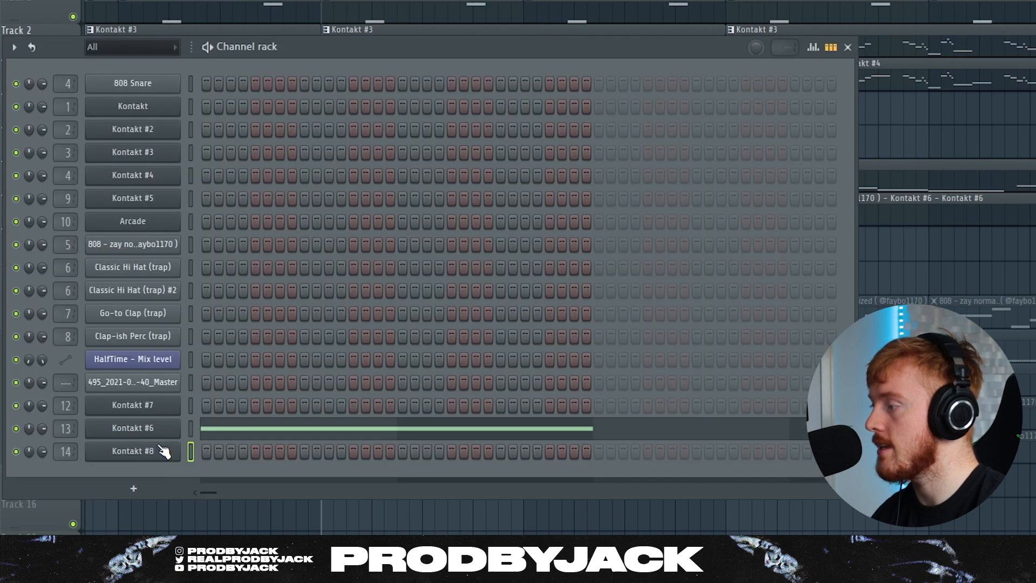
click(164, 451)
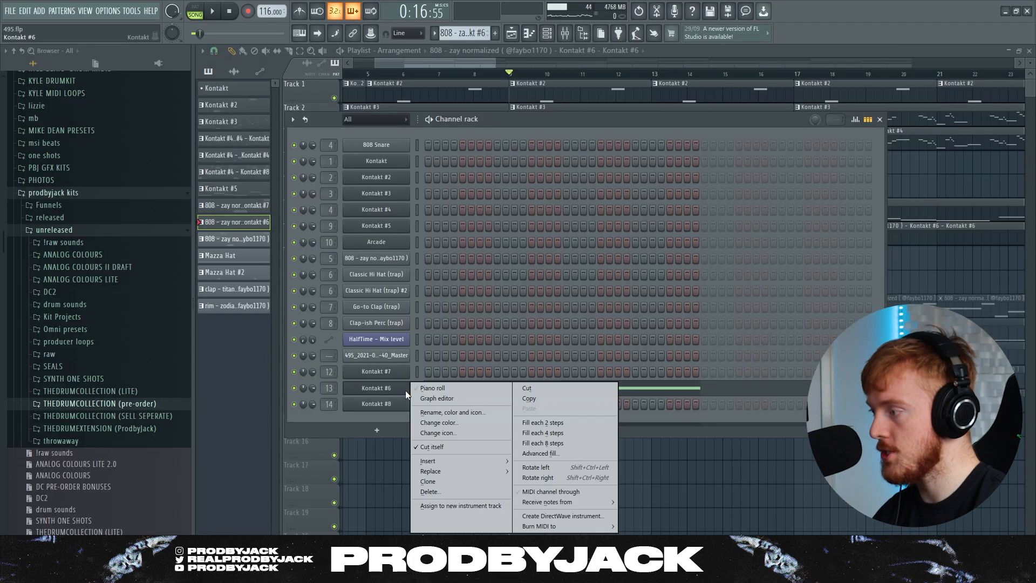
click(423, 386)
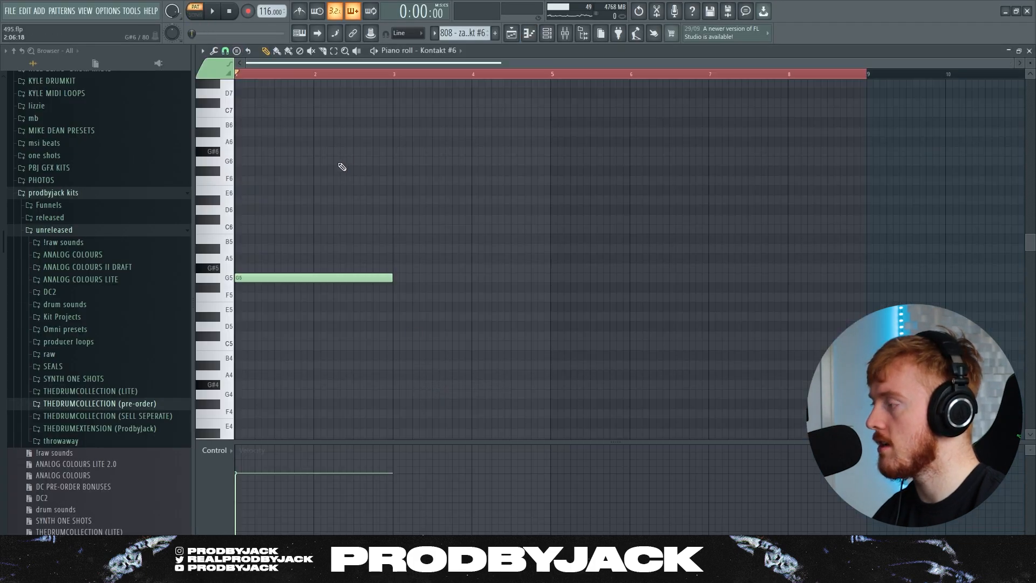
key(space)
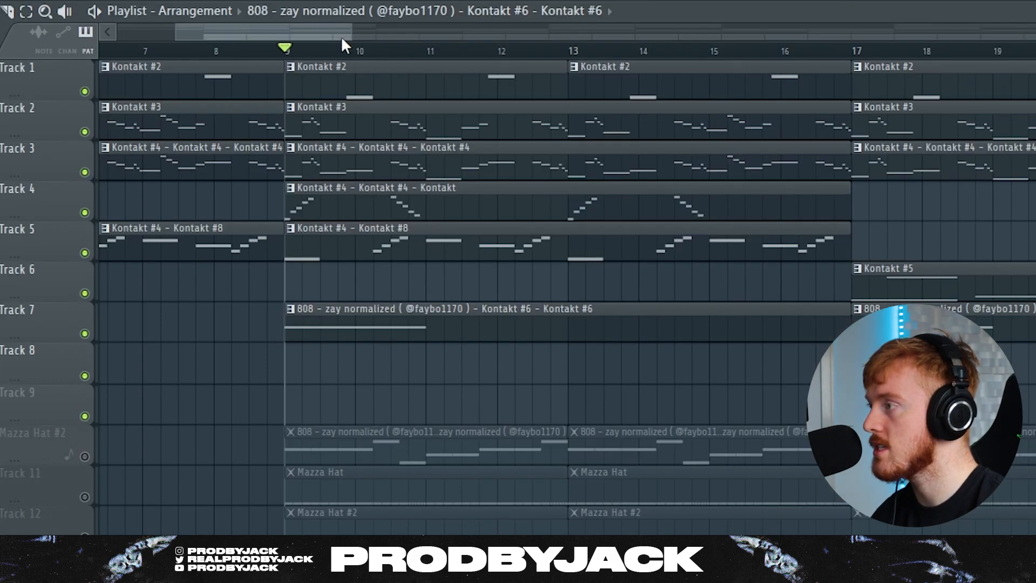
Play the arrangement from bar 9, where the patterns on Tracks 4 and 7 come in, and stop playback.
drag(333, 31, 339, 28)
key(space)
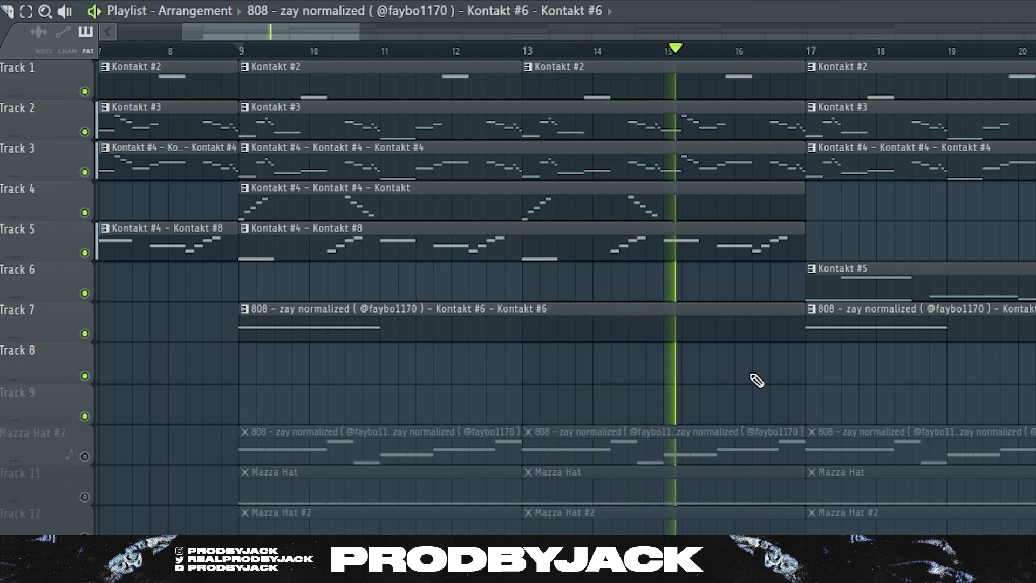
scroll(723, 372, down, 6)
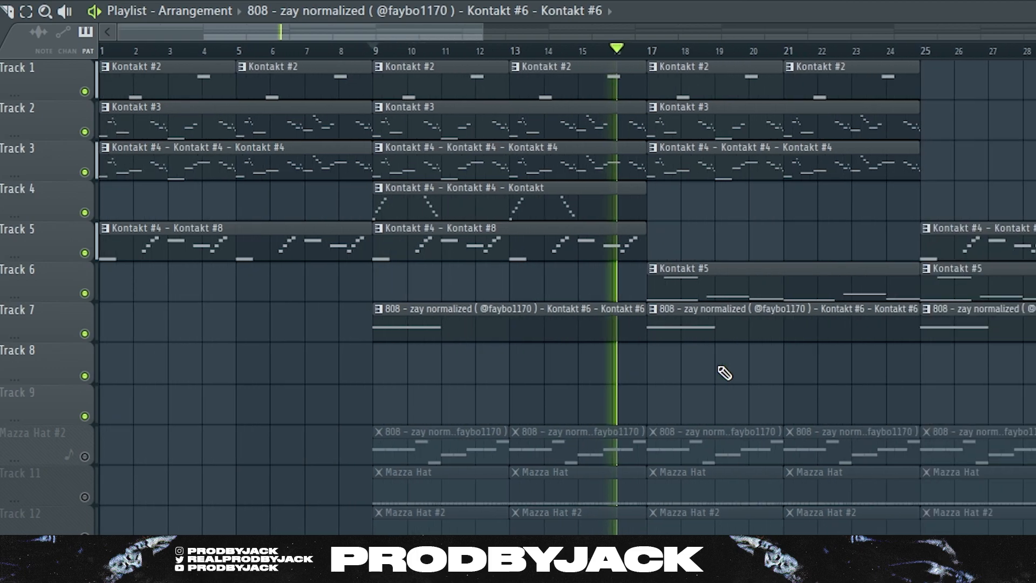
drag(236, 32, 137, 31)
key(space)
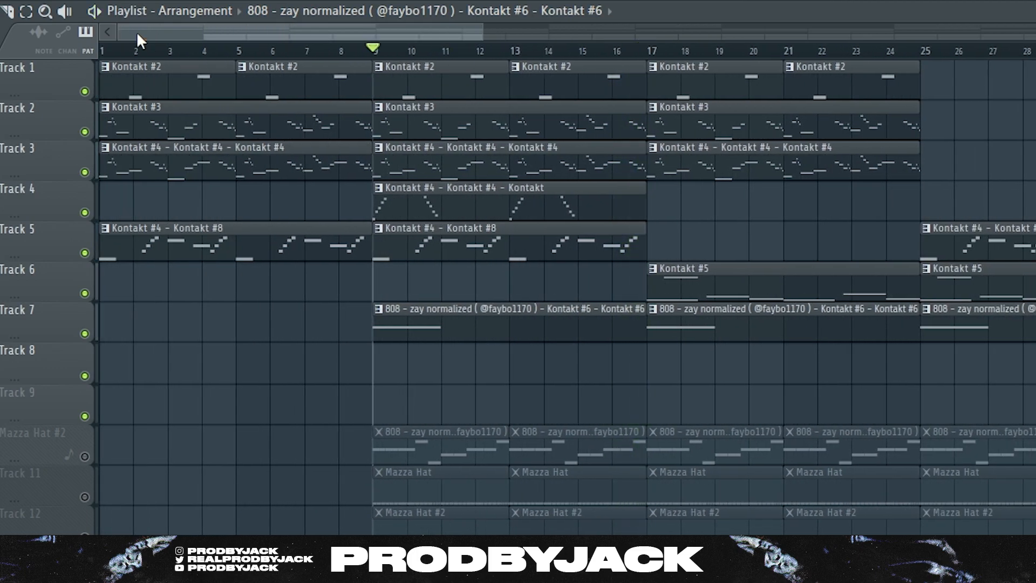
Examine the Arcade channel's notes in the Kontakt #5 pattern and play them.
scroll(513, 142, down, 3)
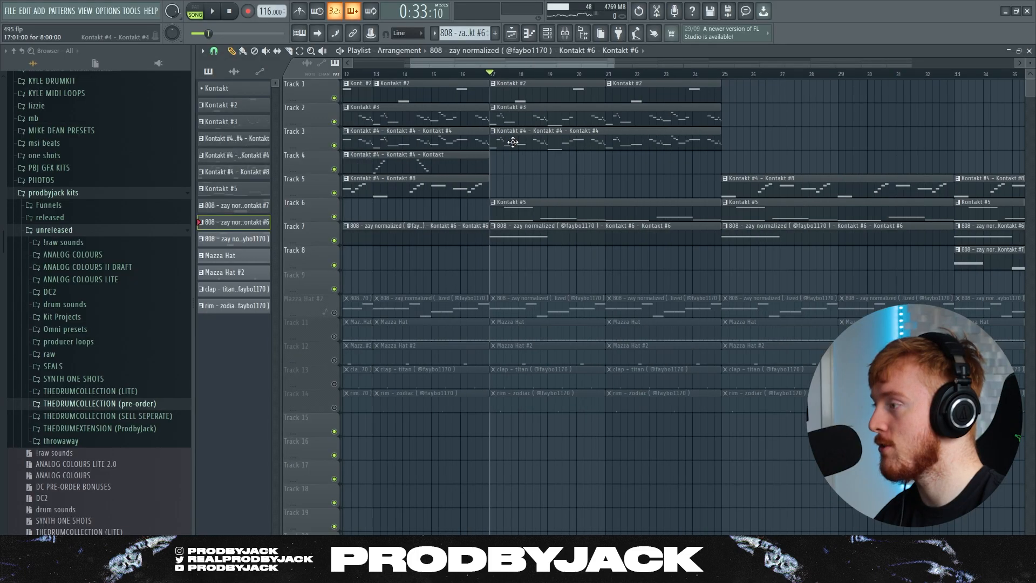
key(F9)
key(F6)
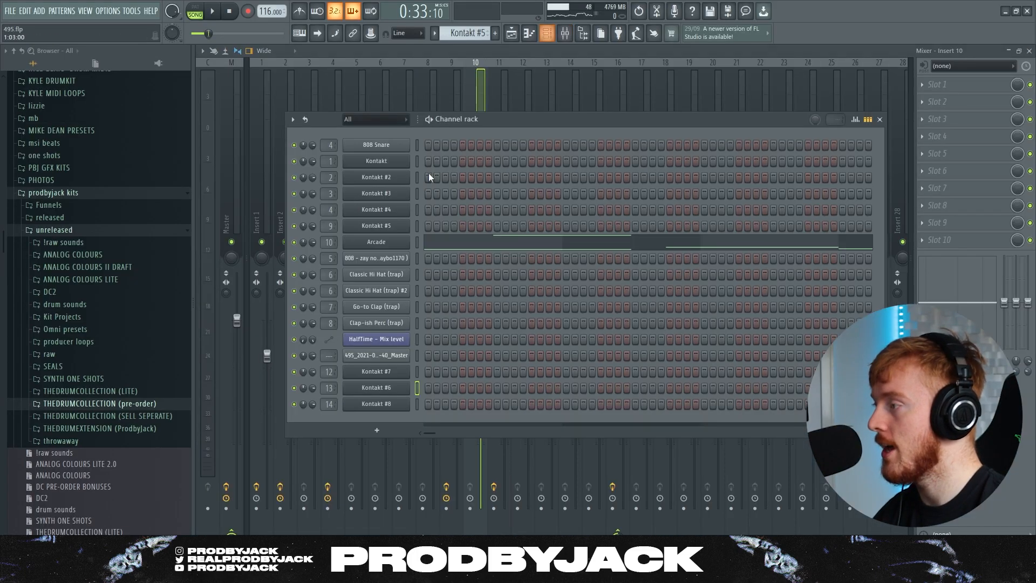
key(F12)
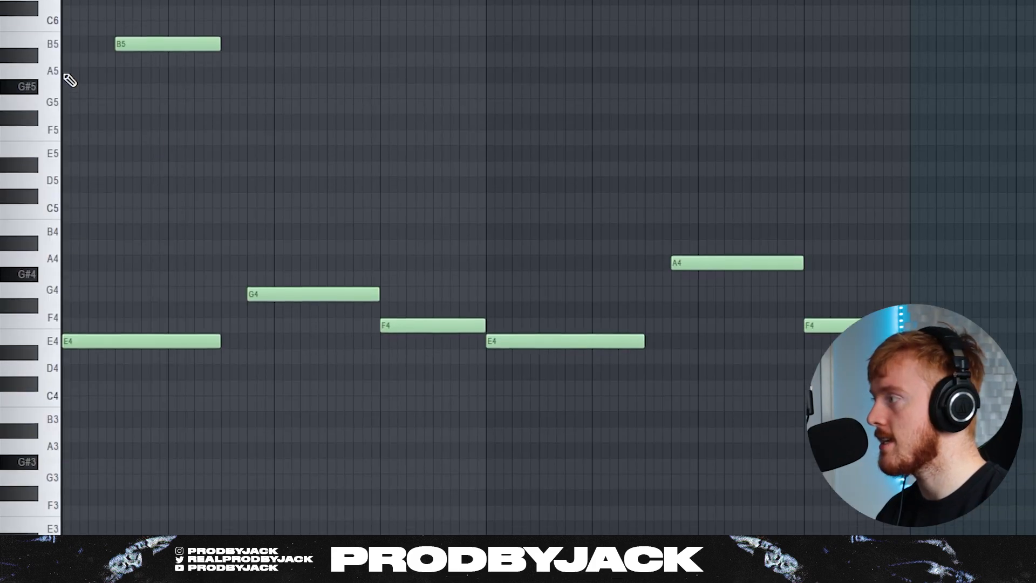
key(space)
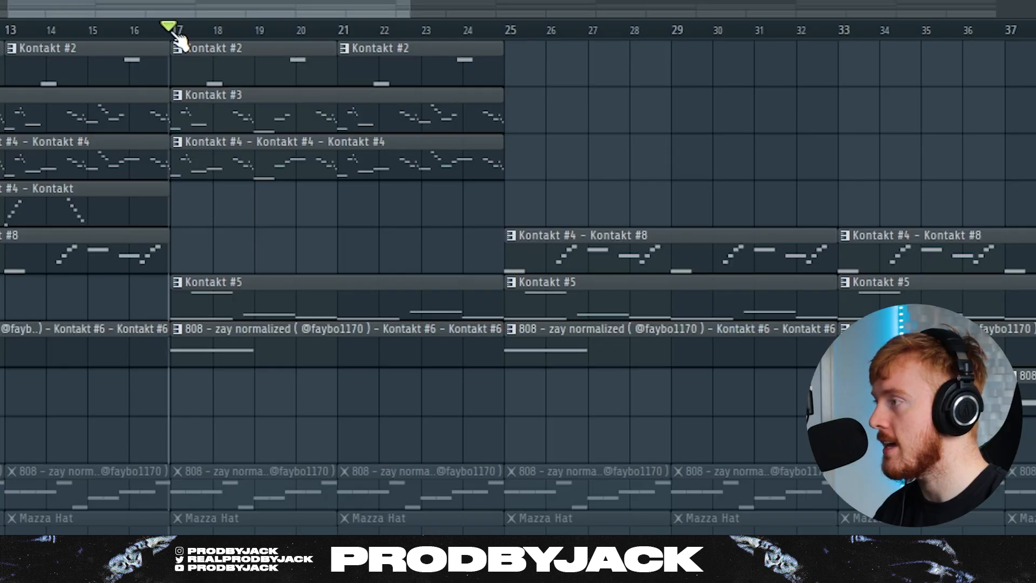
Play the section from bar 17 to hear the Kontakt #5 pattern on Track 6 with the other layers.
scroll(170, 51, up, 3)
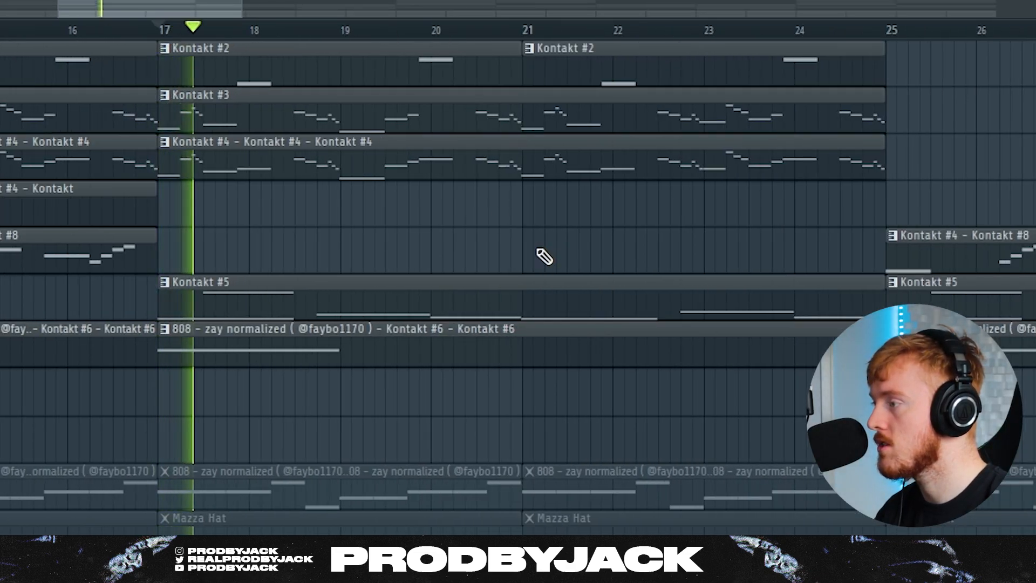
scroll(771, 262, down, 3)
scroll(815, 261, up, 2)
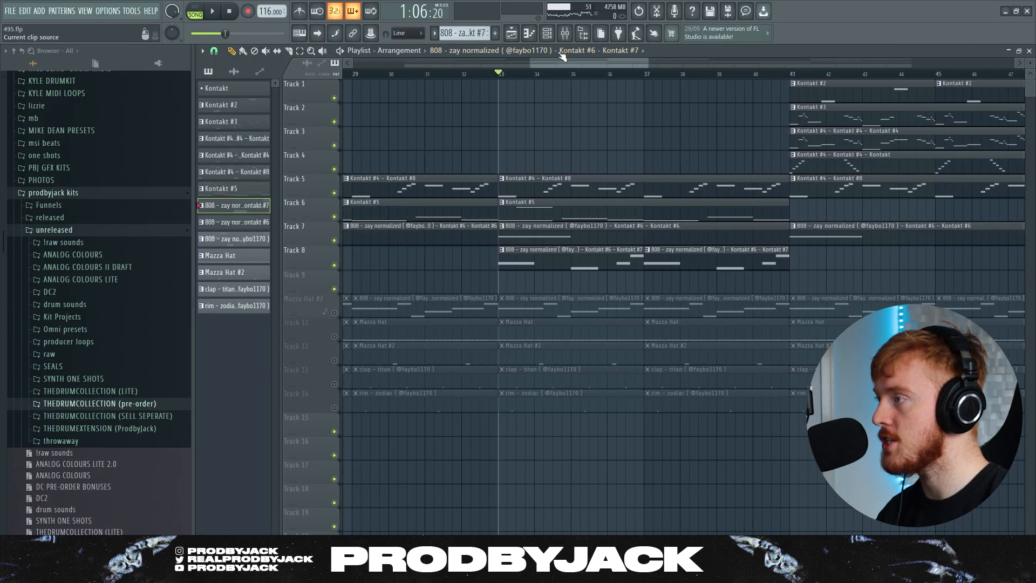
Inspect the Kontakt #7 instrument with its Chinese Female Solo Ah-Eh MOD patch and close it.
click(546, 33)
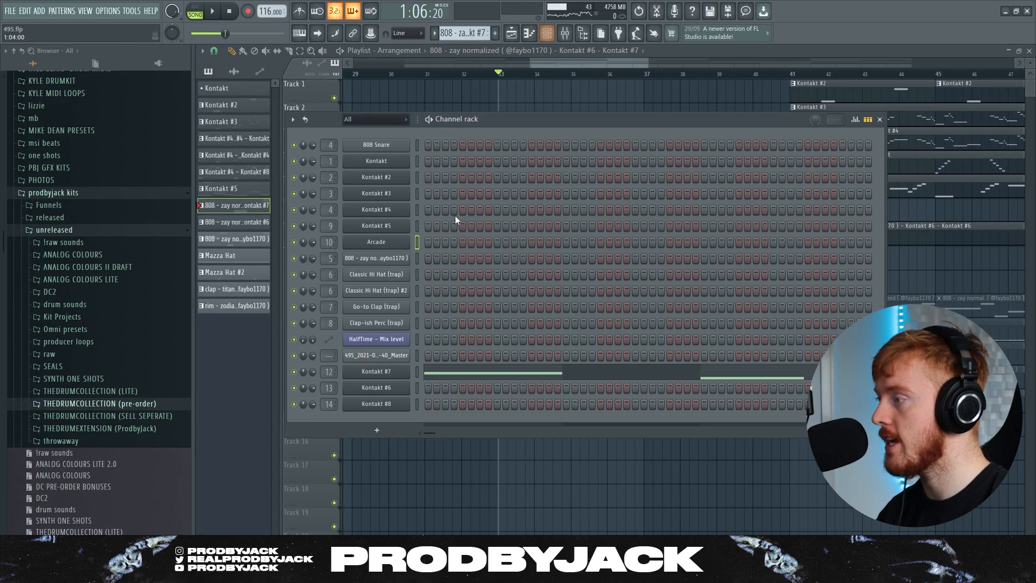
click(402, 371)
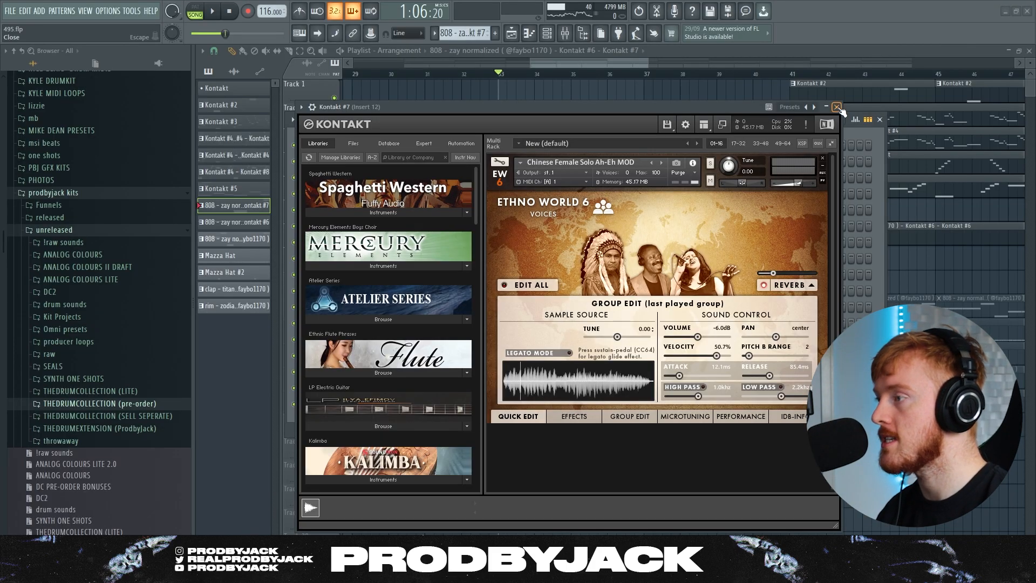
click(837, 108)
key(F6)
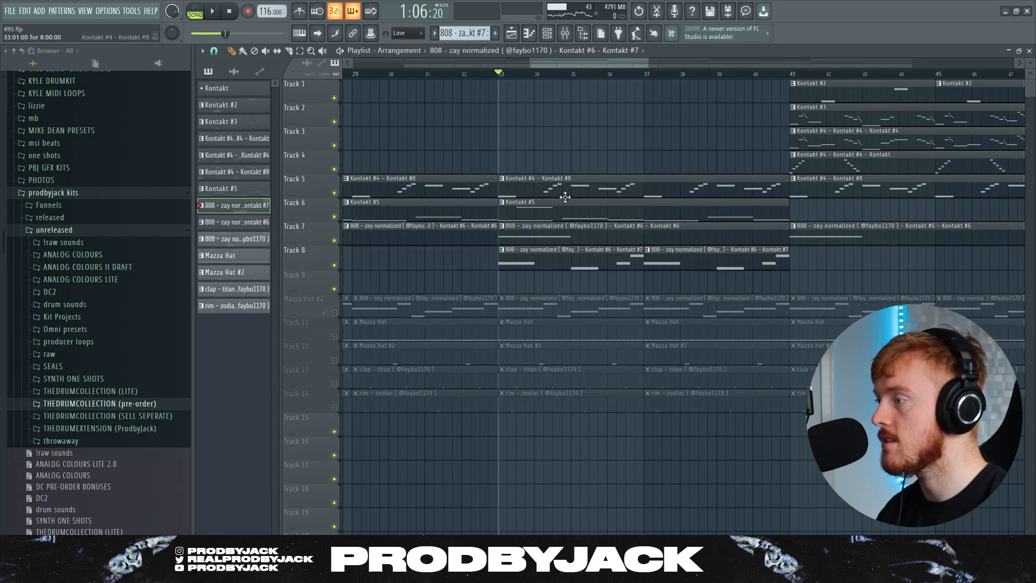
Examine the Kontakt #7 vocal notes in the piano roll of the Track 8 pattern and play them.
double_click(567, 261)
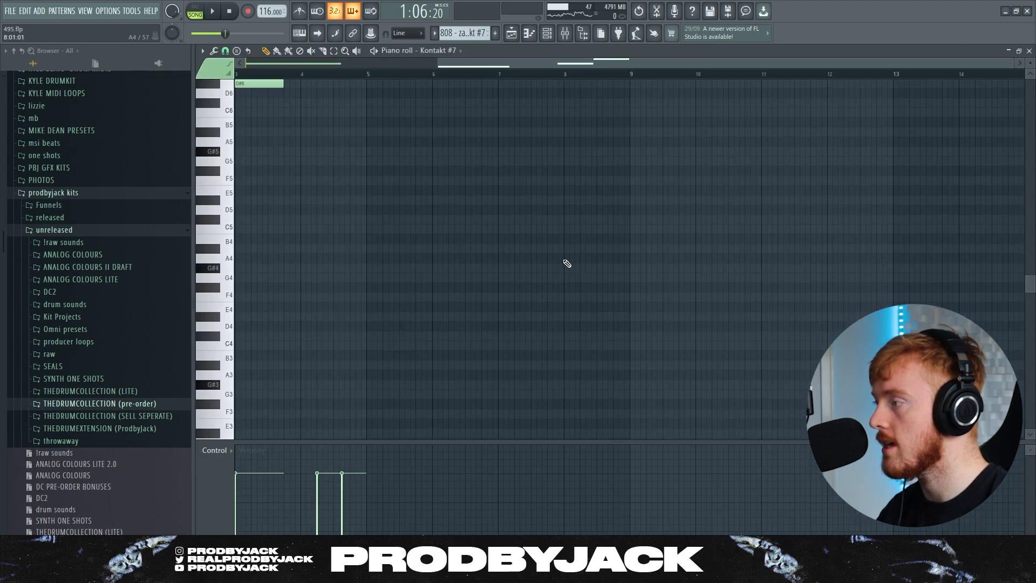
key(space)
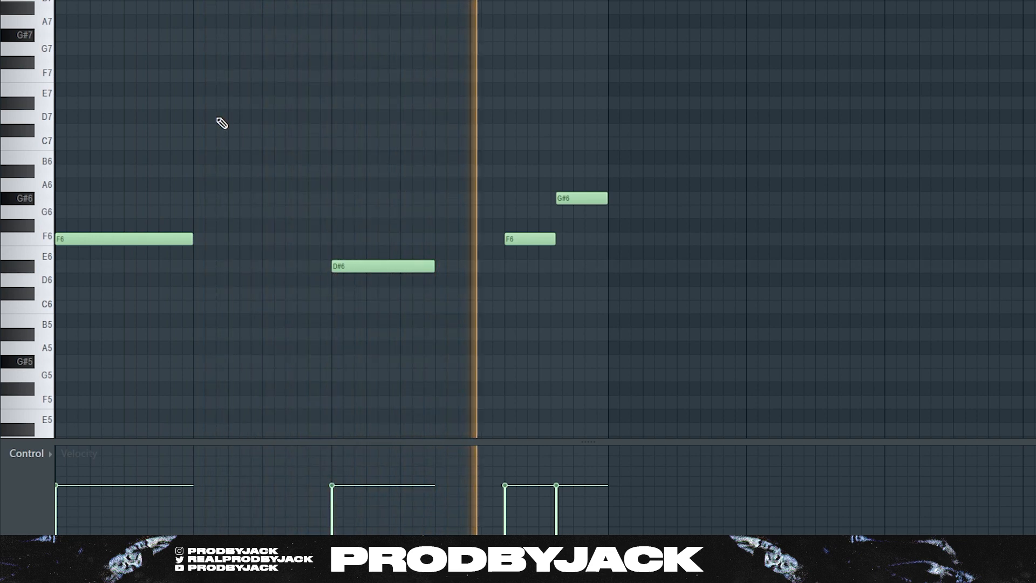
key(F6)
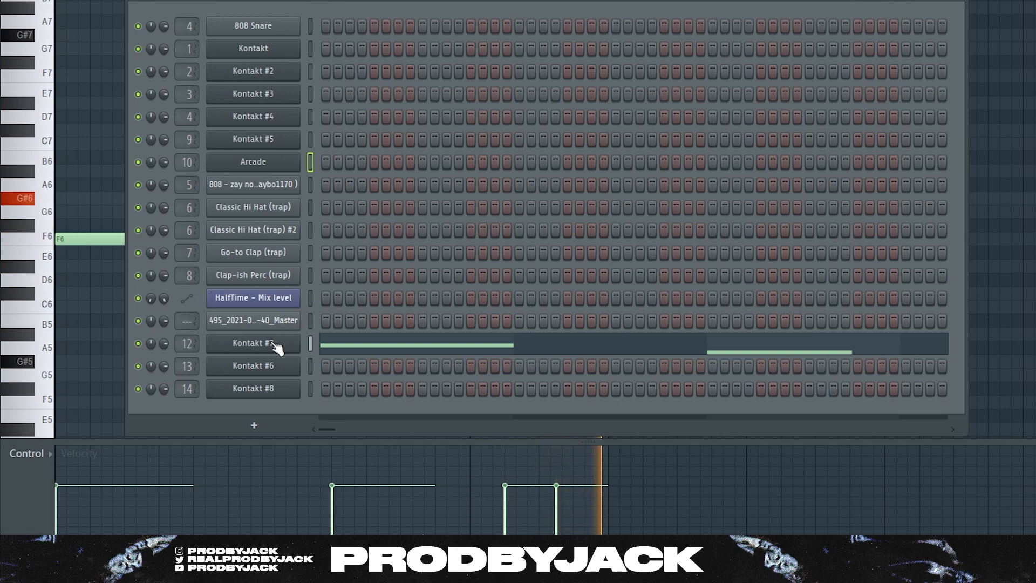
Play the arrangement from bar 33 to hear the Track 8 vocal layer with Tracks 5 to 7.
key(F5)
scroll(267, 216, down, 3)
scroll(548, 3, up, 1)
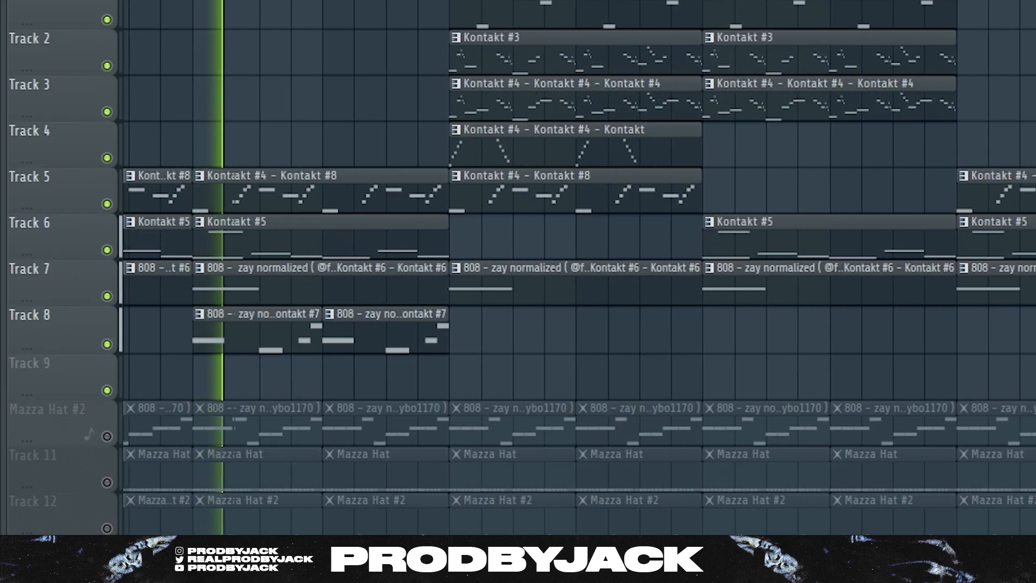
scroll(548, 2, left, 3)
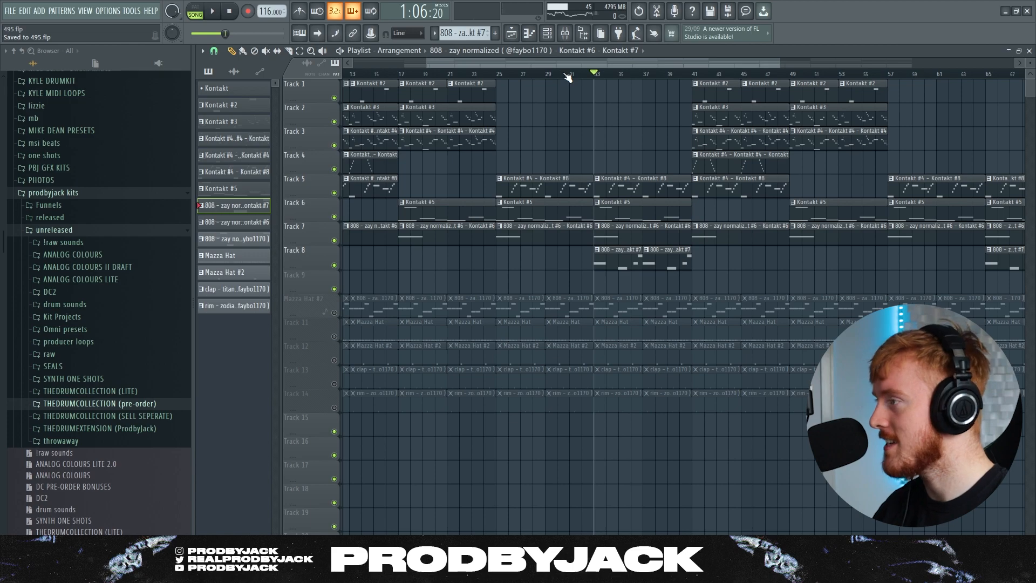
Move the playhead to bar 25 and select the clips on Tracks 1 to 7 between bars 9 and 25.
scroll(568, 77, down, 3)
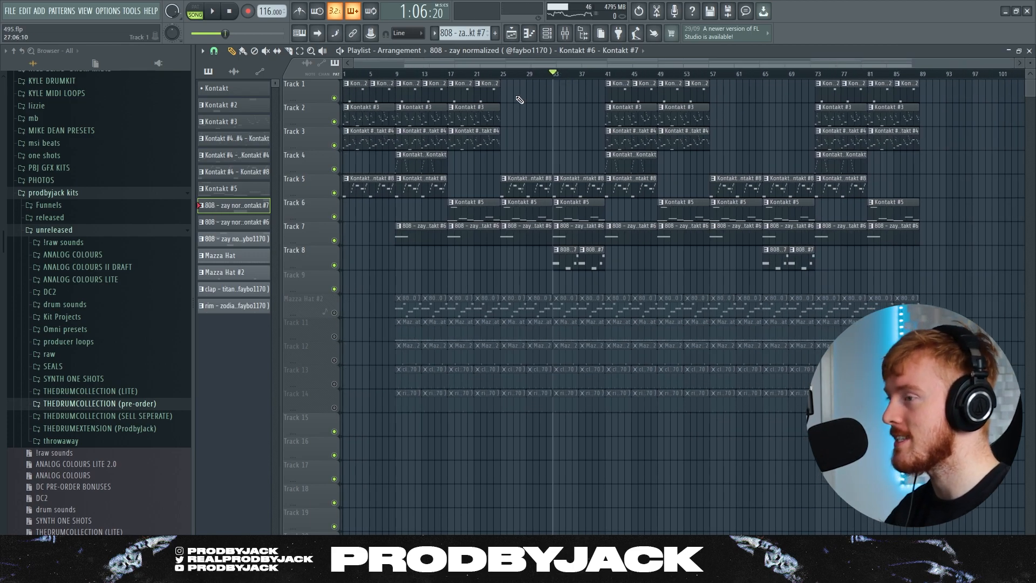
scroll(519, 100, up, 2)
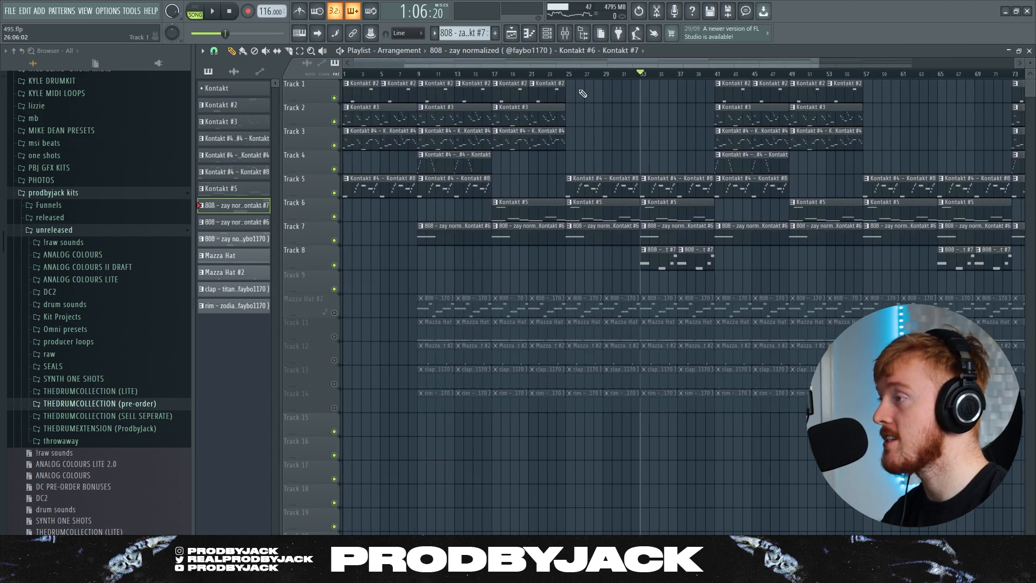
scroll(583, 93, up, 3)
click(546, 74)
scroll(540, 116, up, 1)
scroll(530, 141, down, 2)
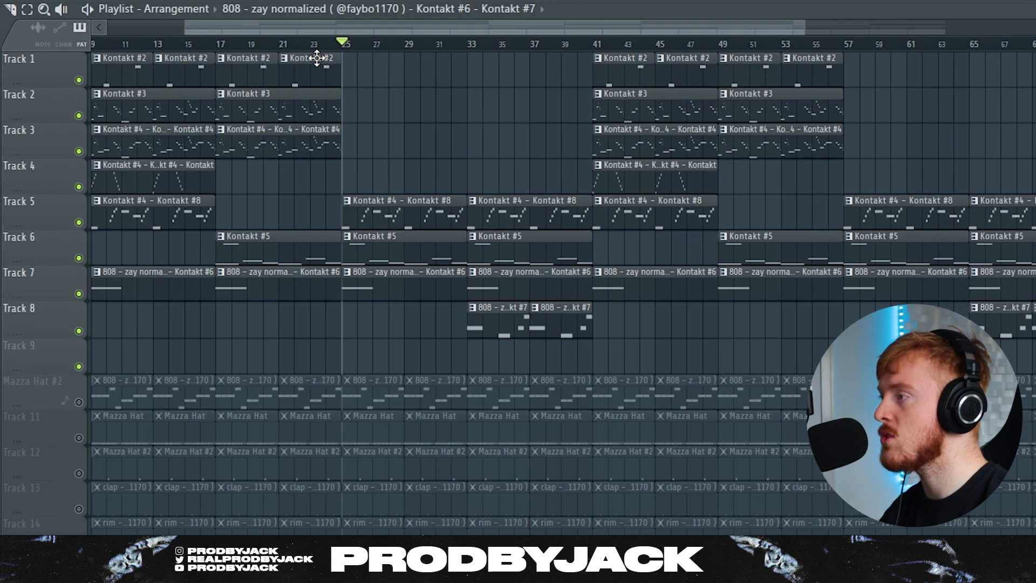
scroll(304, 142, down, 4)
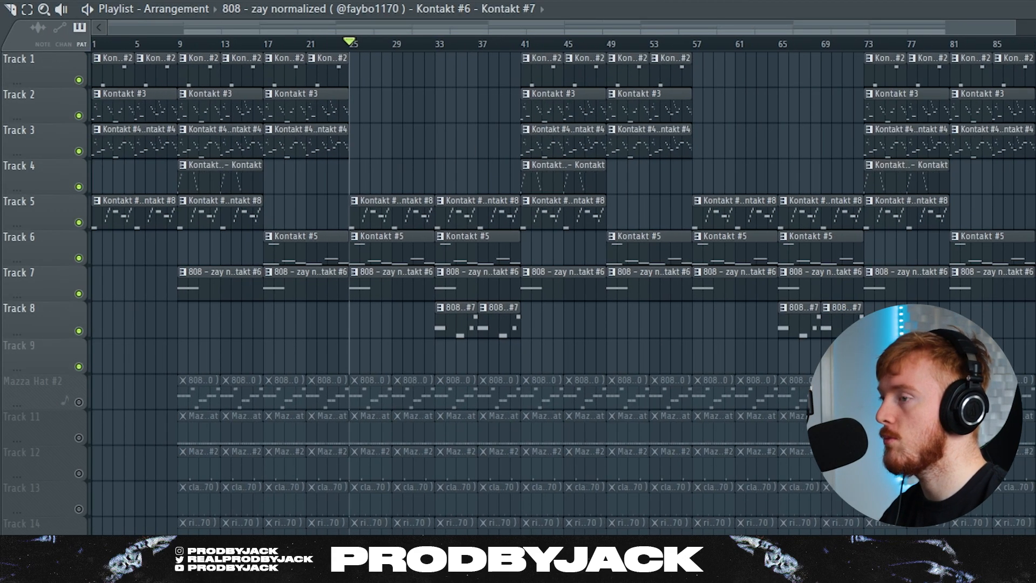
drag(217, 331, 330, 71)
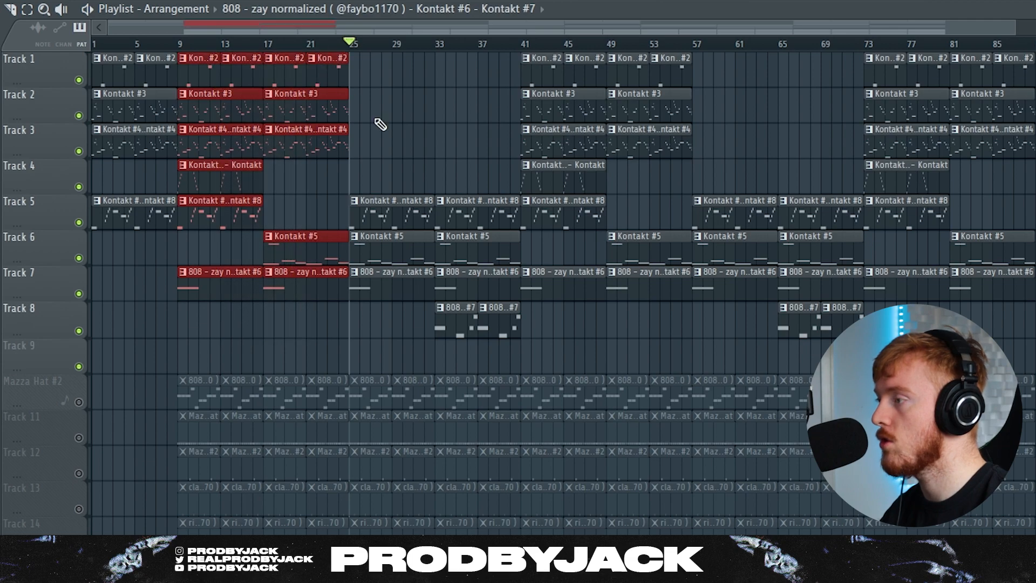
Select the clips of each arrangement section in turn: bars 25 to 41, 41 to 57, 57 to 73, and from bar 73 onward.
drag(407, 148, 501, 322)
drag(573, 323, 633, 61)
drag(734, 343, 817, 214)
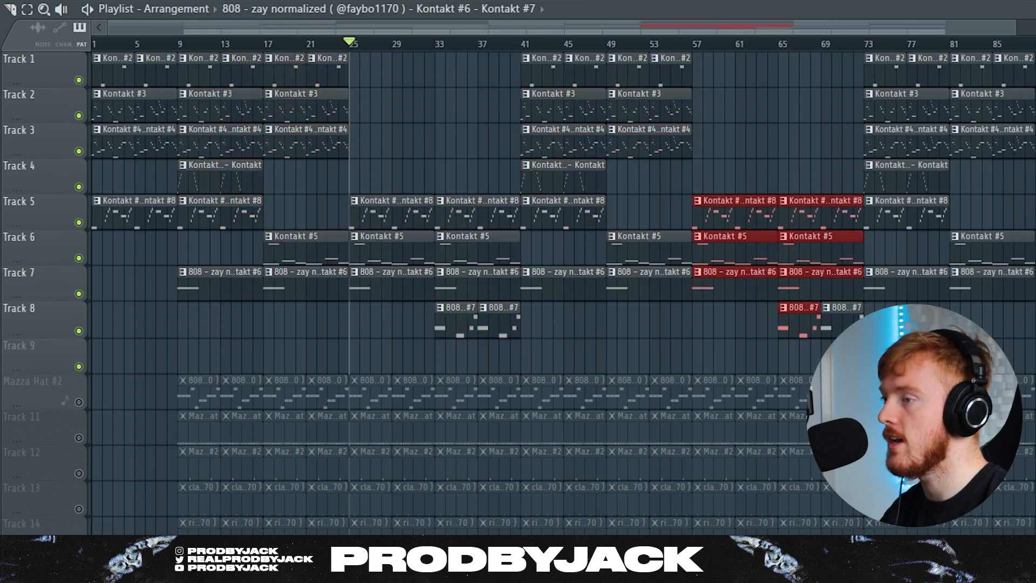
drag(894, 348, 1028, 65)
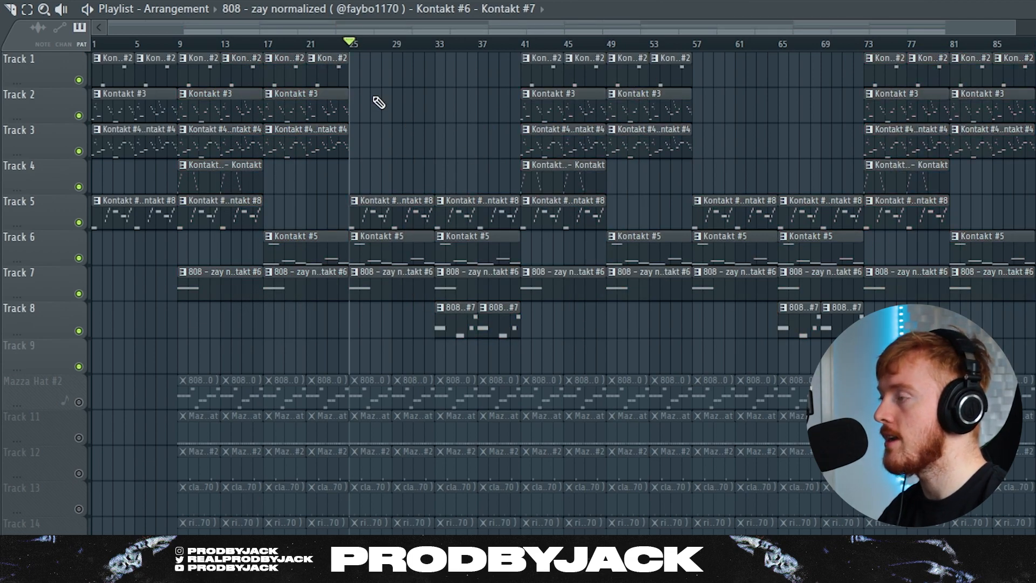
Examine how the melody layers on Tracks 1 to 8 are arranged across the song, especially around bars 17 to 41.
scroll(398, 199, up, 3)
scroll(377, 195, down, 3)
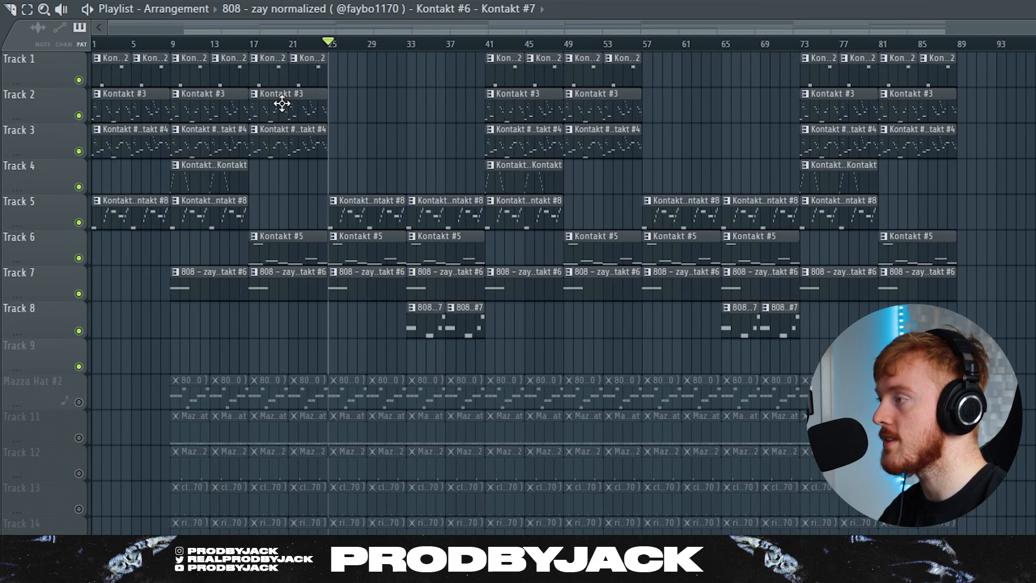
scroll(278, 101, up, 5)
drag(440, 54, 290, 175)
scroll(294, 180, down, 3)
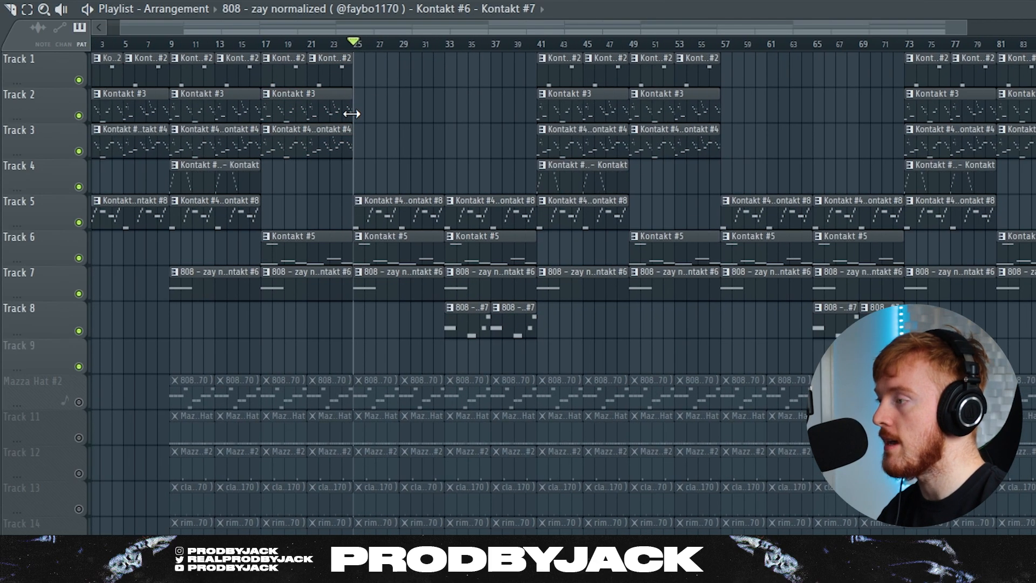
scroll(421, 207, up, 3)
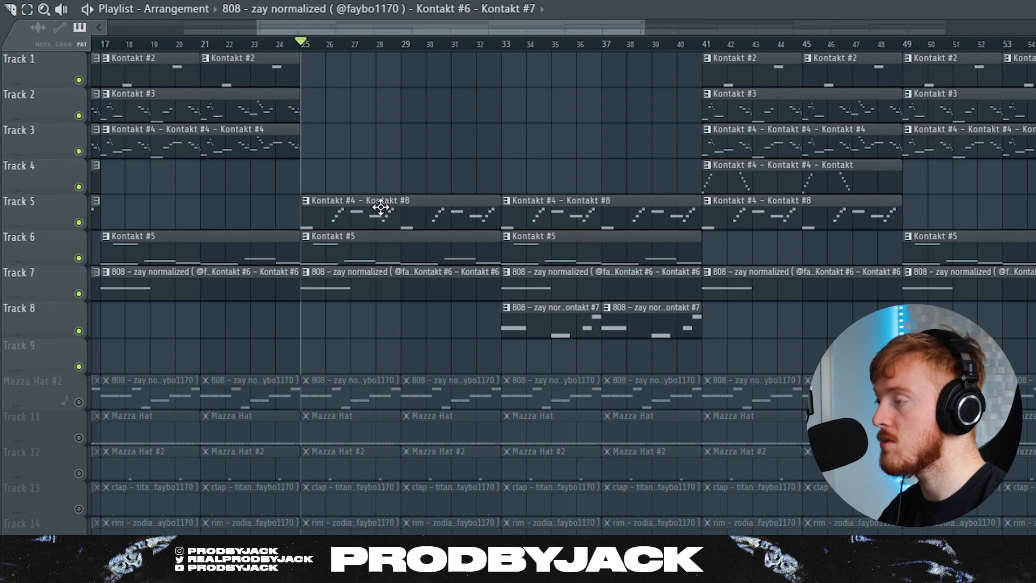
scroll(345, 264, down, 4)
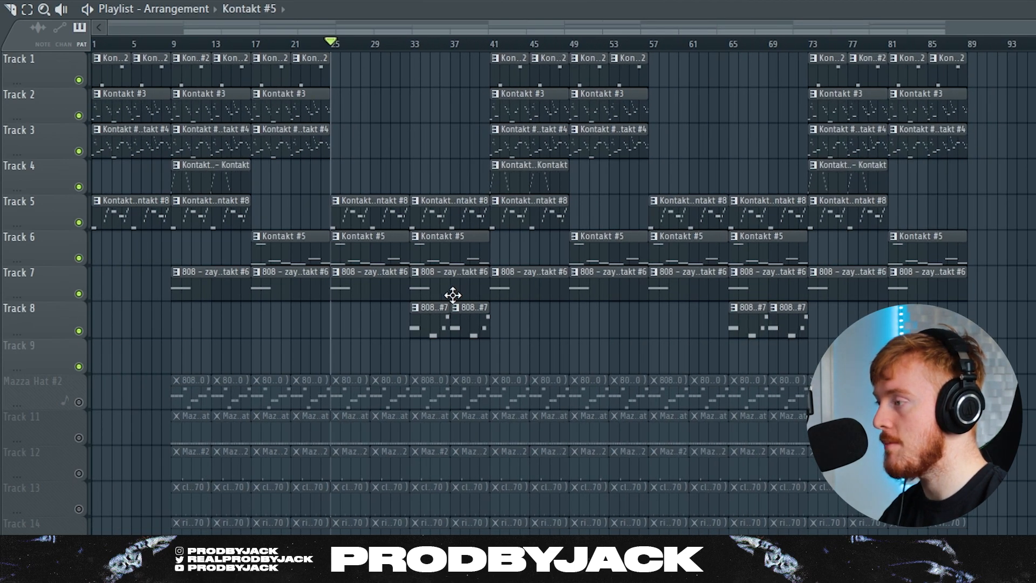
scroll(291, 331, down, 1)
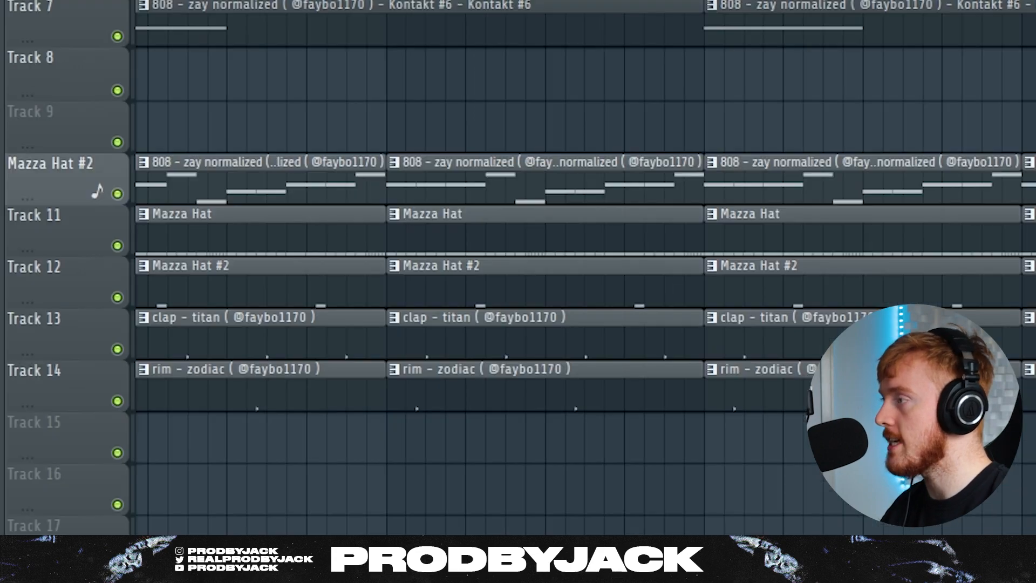
Solo the 808 track with the playhead at bar 9 and play its notes in the piano roll.
scroll(697, 102, left, 3)
scroll(630, 260, down, 1)
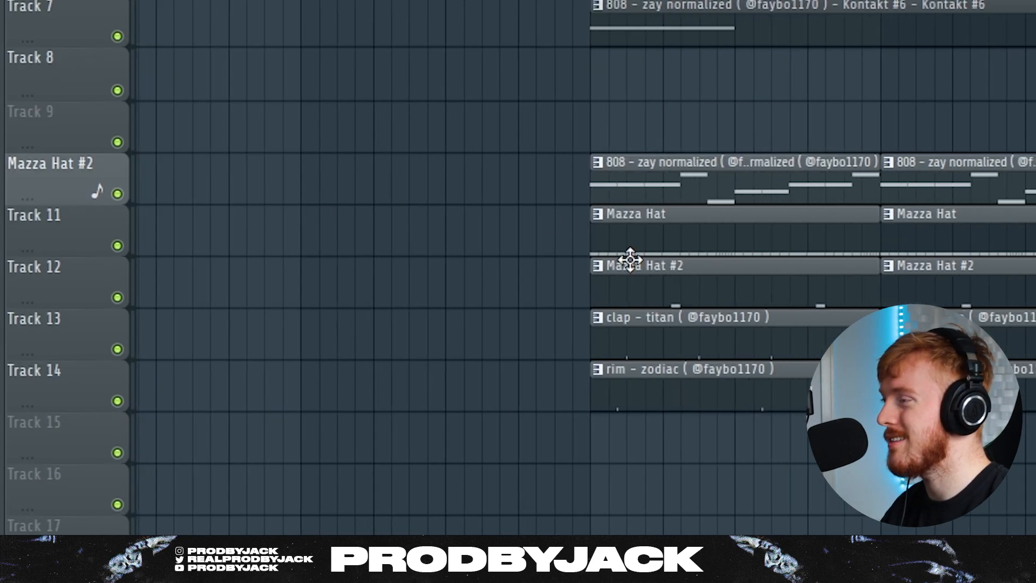
scroll(801, 216, down, 3)
scroll(811, 210, up, 4)
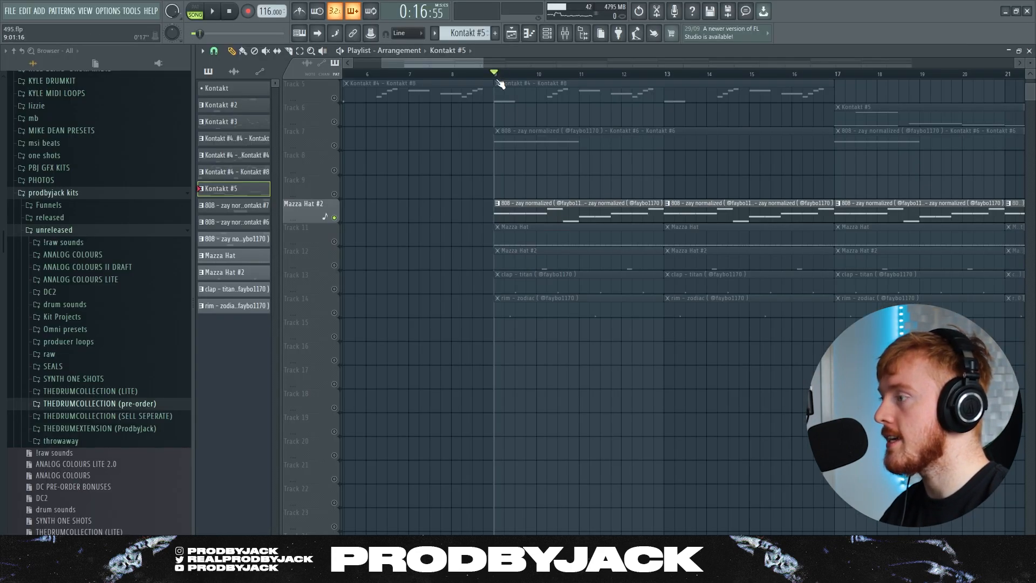
double_click(562, 213)
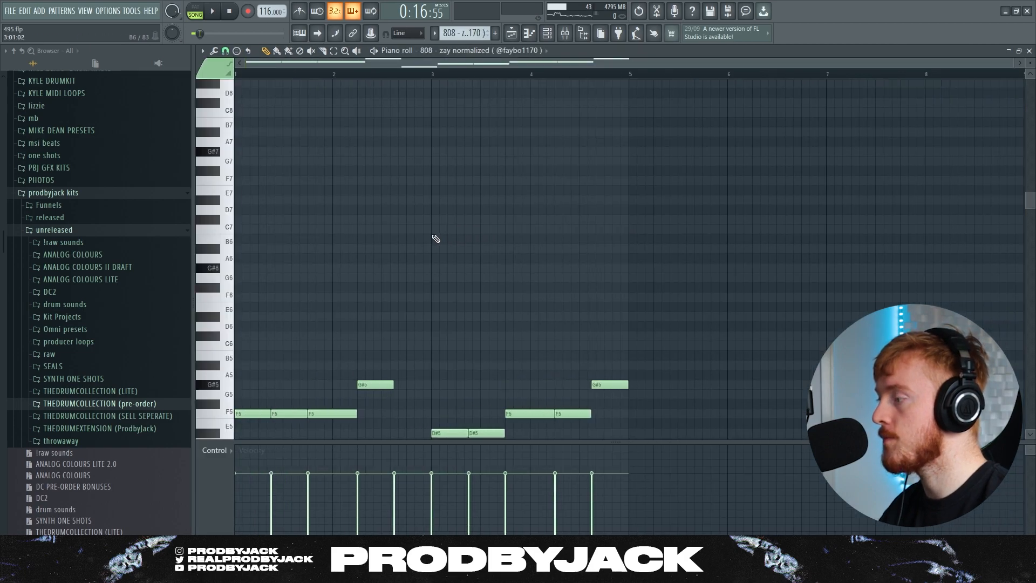
click(548, 33)
key(space)
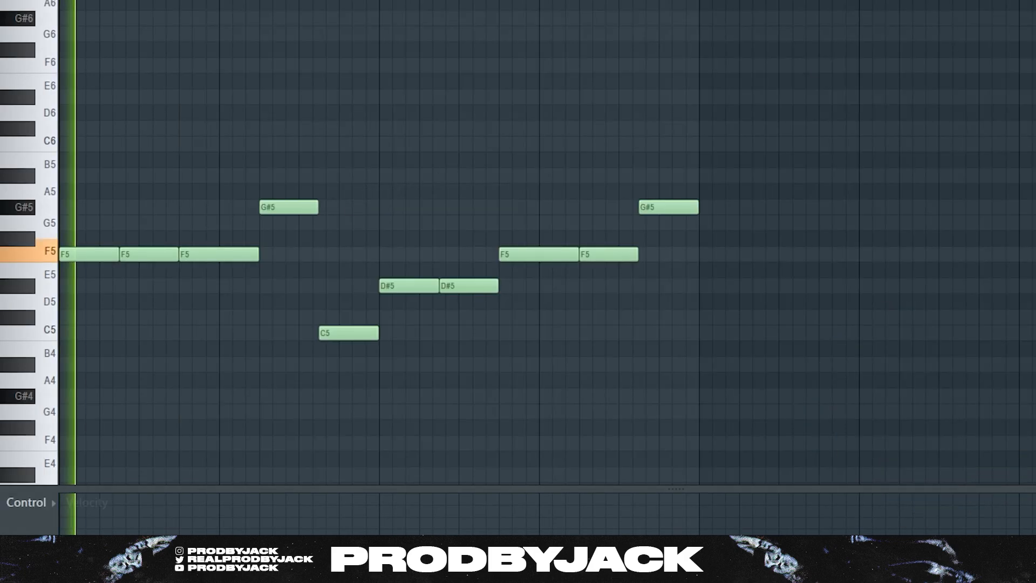
scroll(518, 243, down, 1)
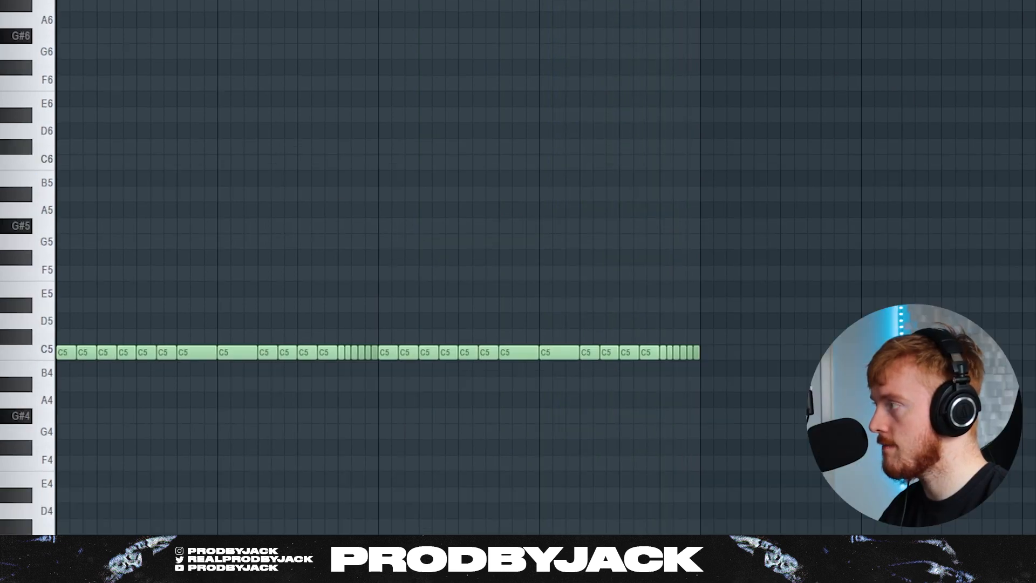
Play the Mazza Hat notes in the piano roll, then inspect the Classic Hi Hat (trap) #2 sample settings and close them.
key(space)
scroll(513, 131, down, 2)
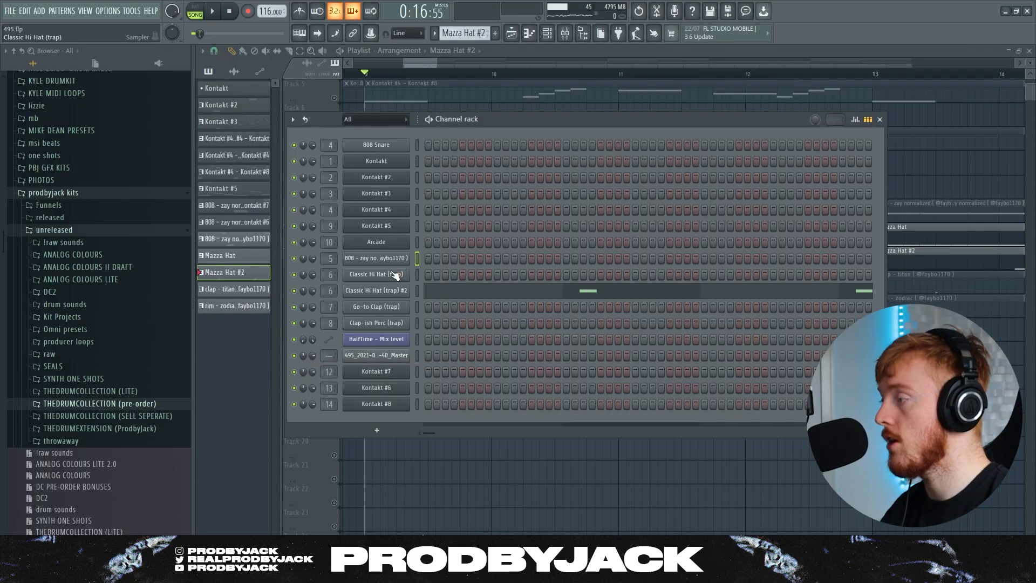
click(395, 290)
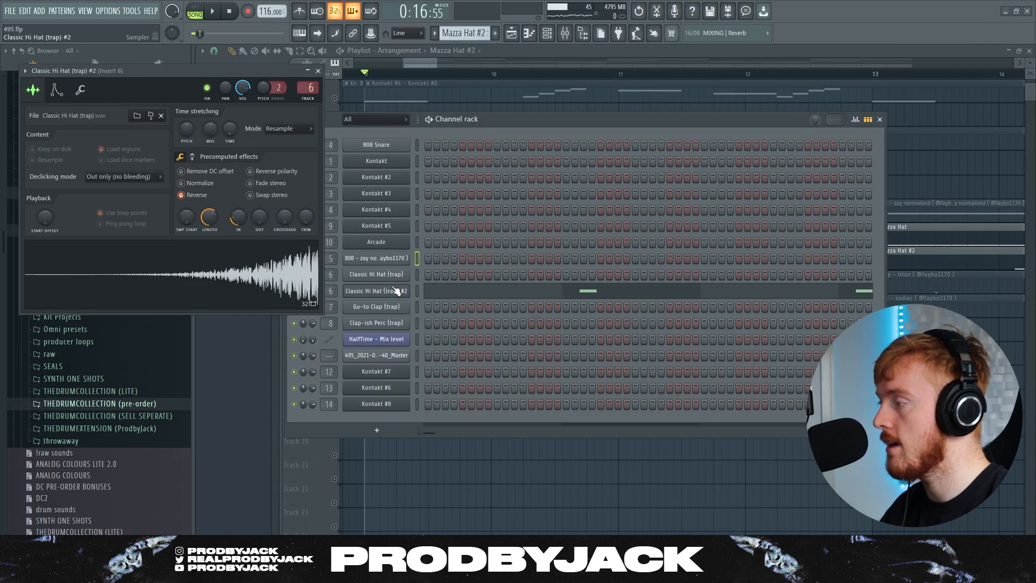
click(317, 71)
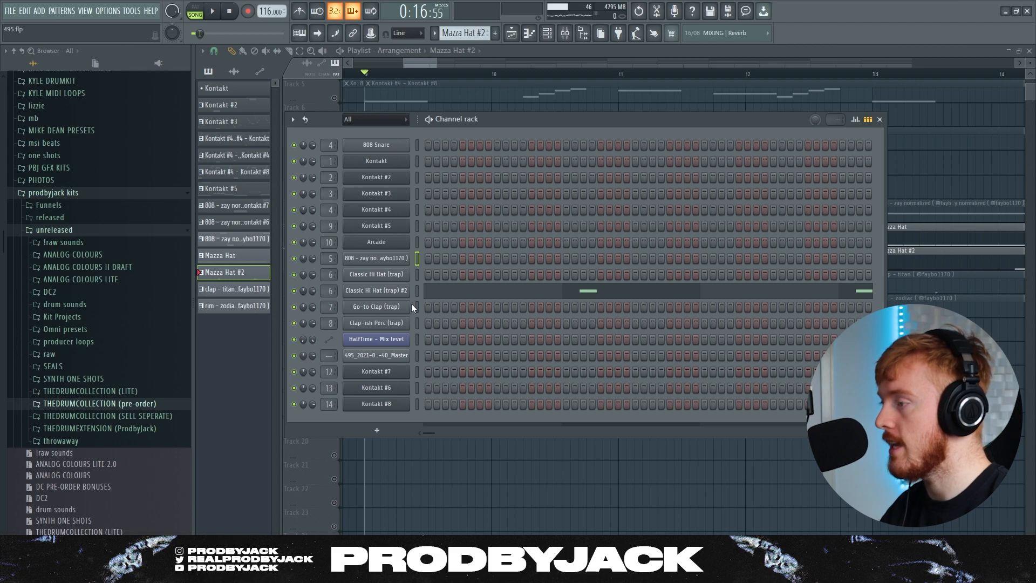
key(F6)
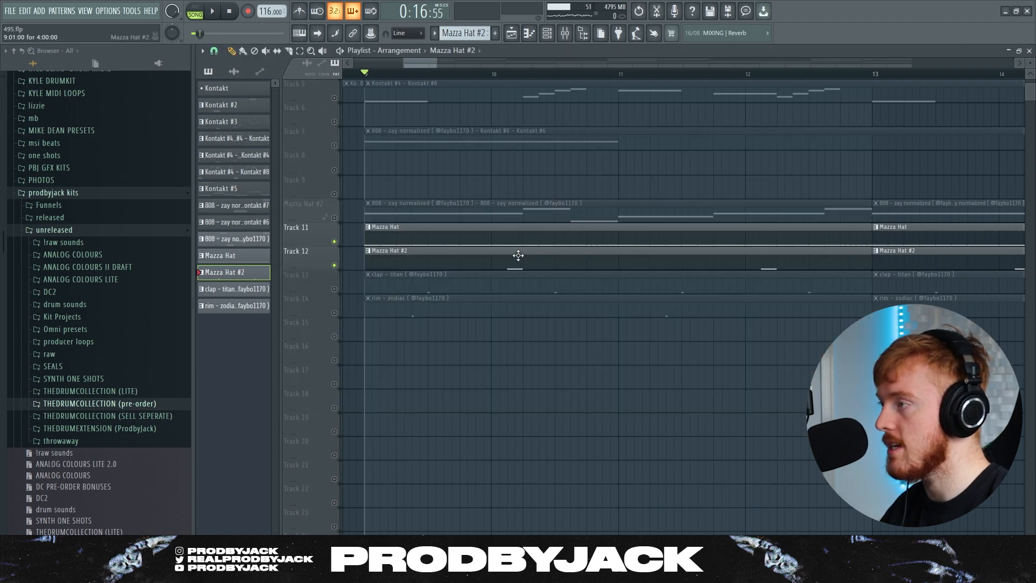
key(F6)
key(F6)
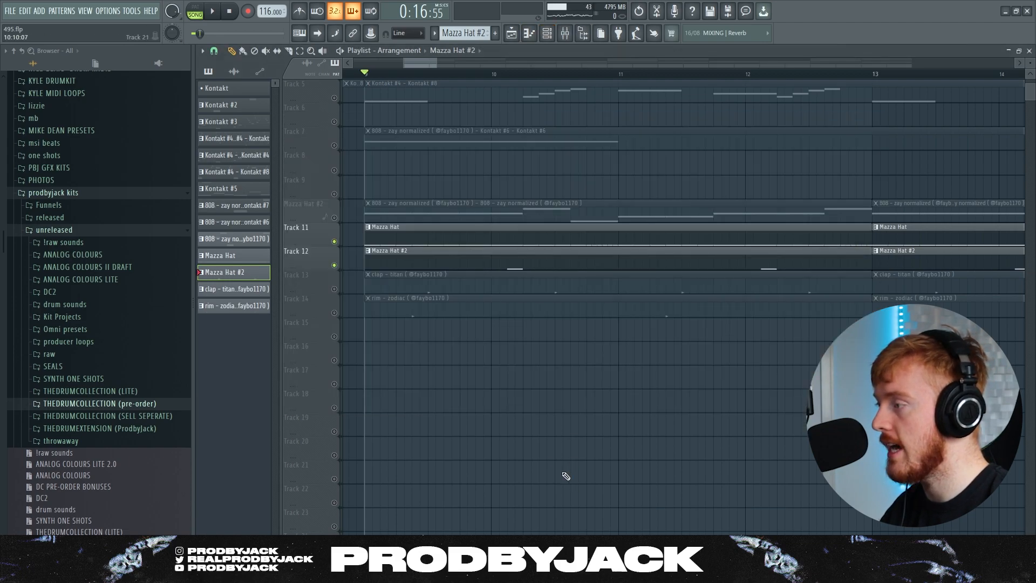
Mute the hi-hat Tracks 11 and 12 and leave only the clap on Track 13 and the rim on Track 14 active.
click(334, 289)
click(334, 241)
click(335, 264)
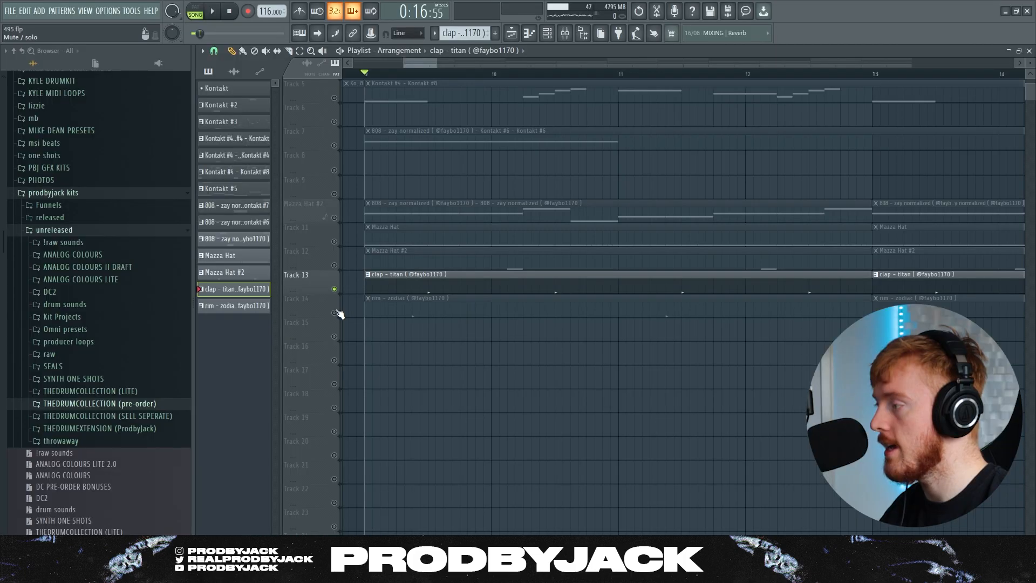
click(334, 313)
click(334, 289)
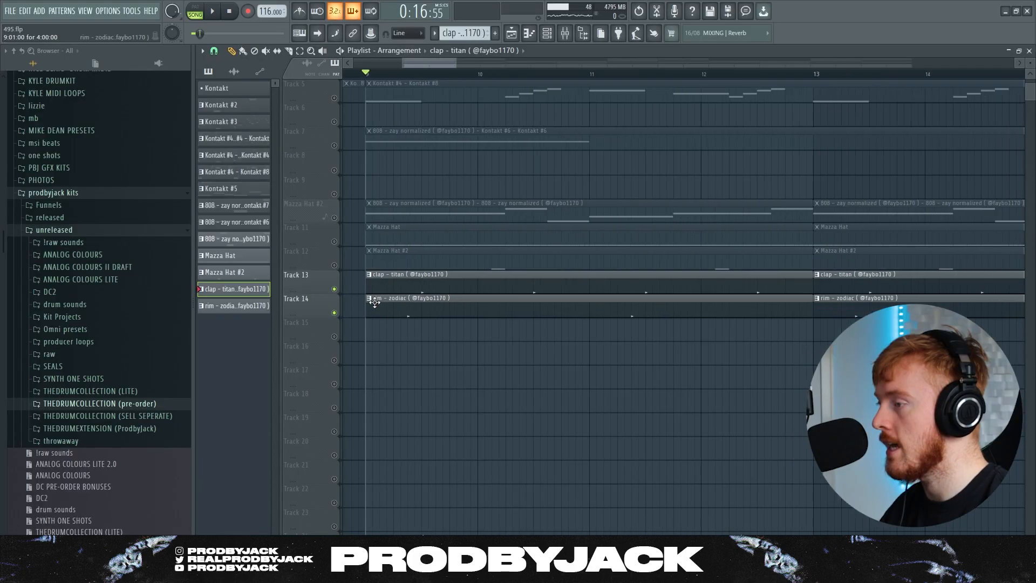
Reactivate the 808 and hi-hat tracks and play all the drum tracks together from bar 9.
scroll(374, 301, down, 2)
scroll(352, 318, up, 3)
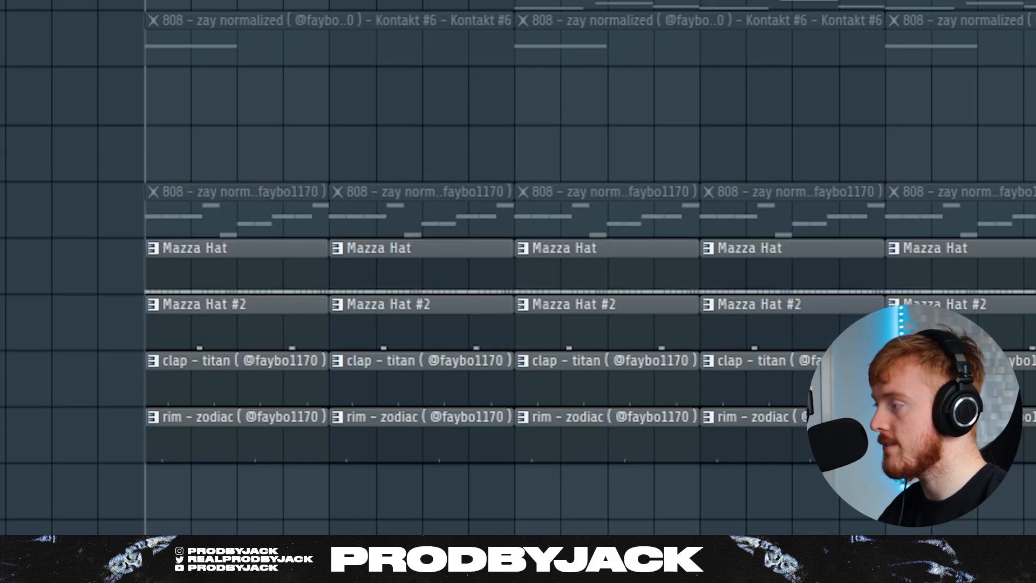
key(space)
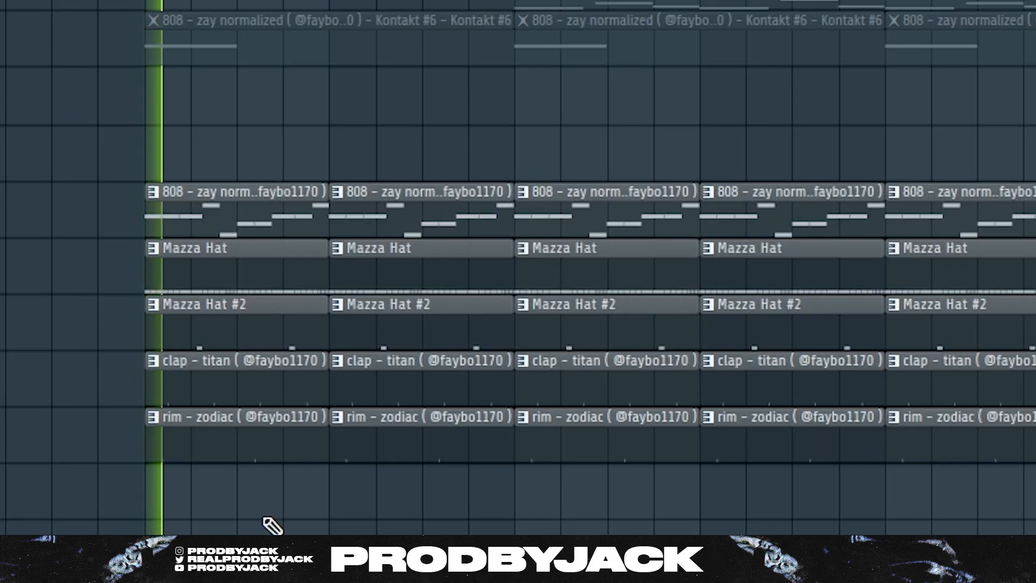
Unmute all tracks and play the full arrangement of melody and drums from bar 9.
scroll(273, 523, down, 1)
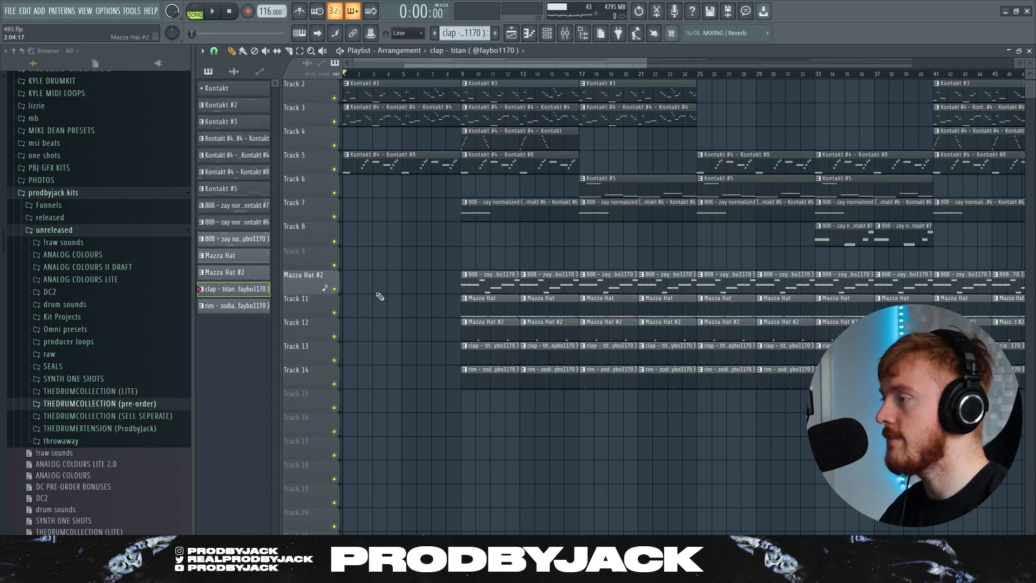
scroll(379, 296, down, 2)
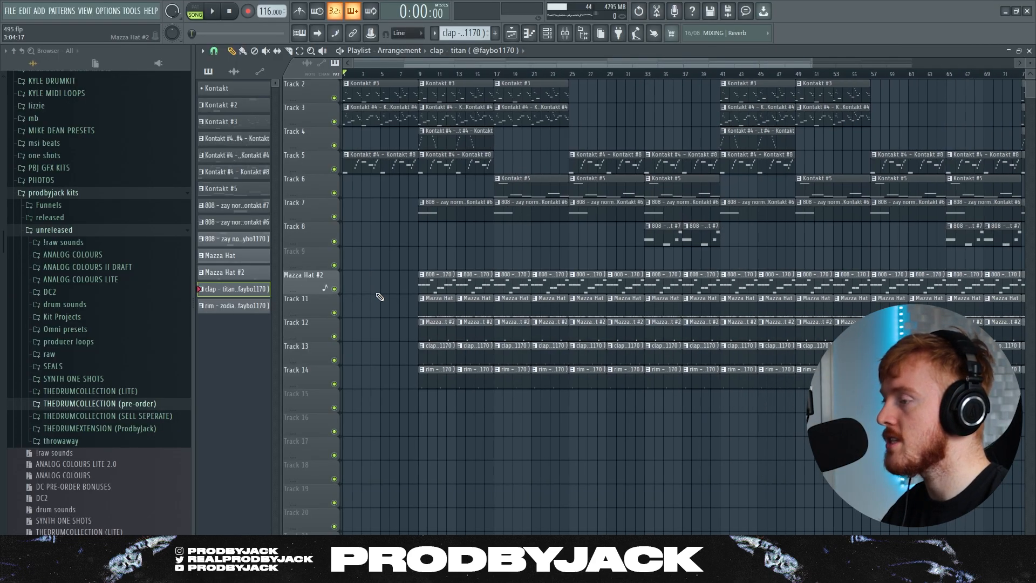
scroll(386, 254, up, 3)
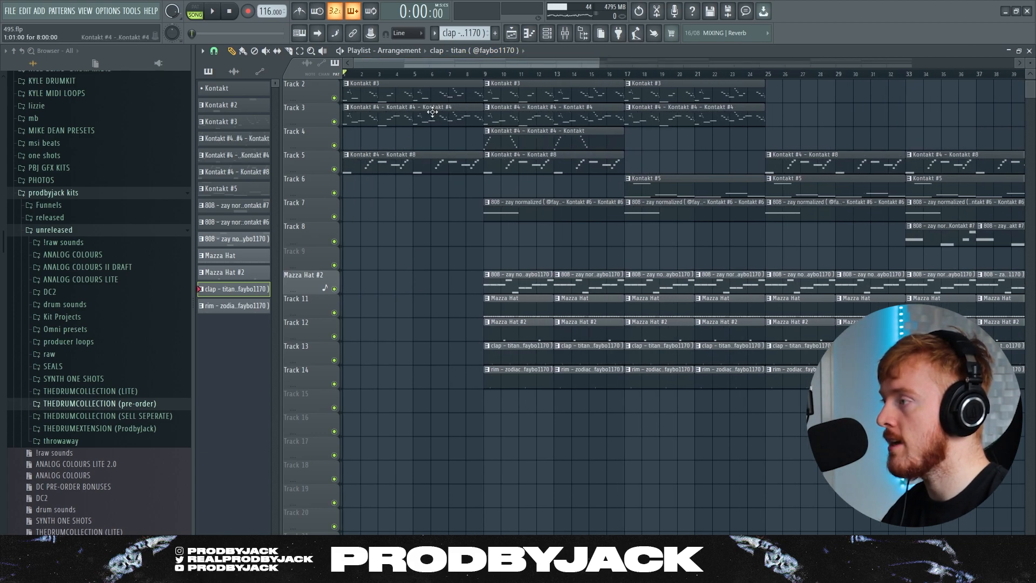
scroll(433, 112, up, 4)
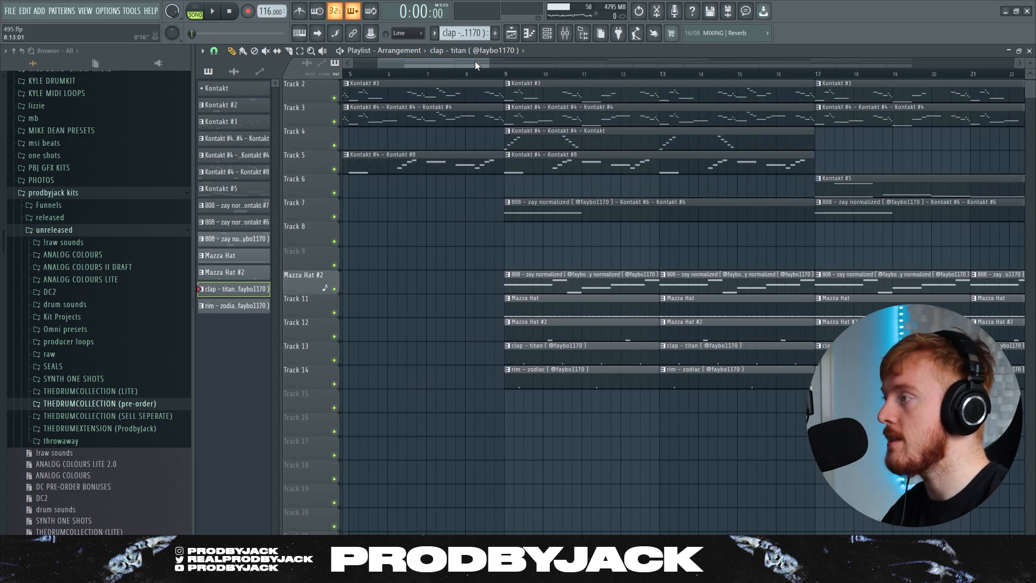
scroll(398, 241, down, 2)
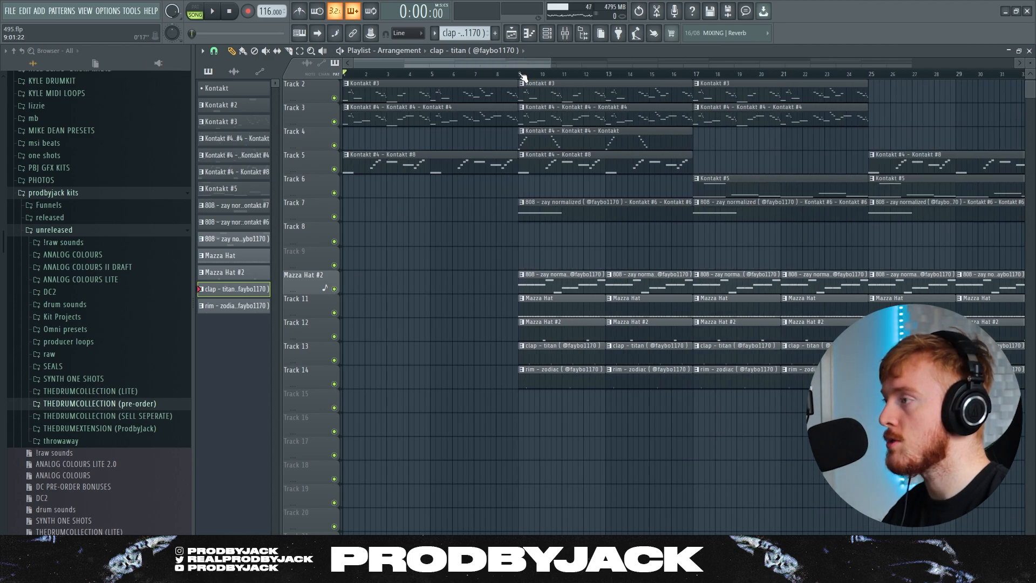
scroll(498, 79, down, 4)
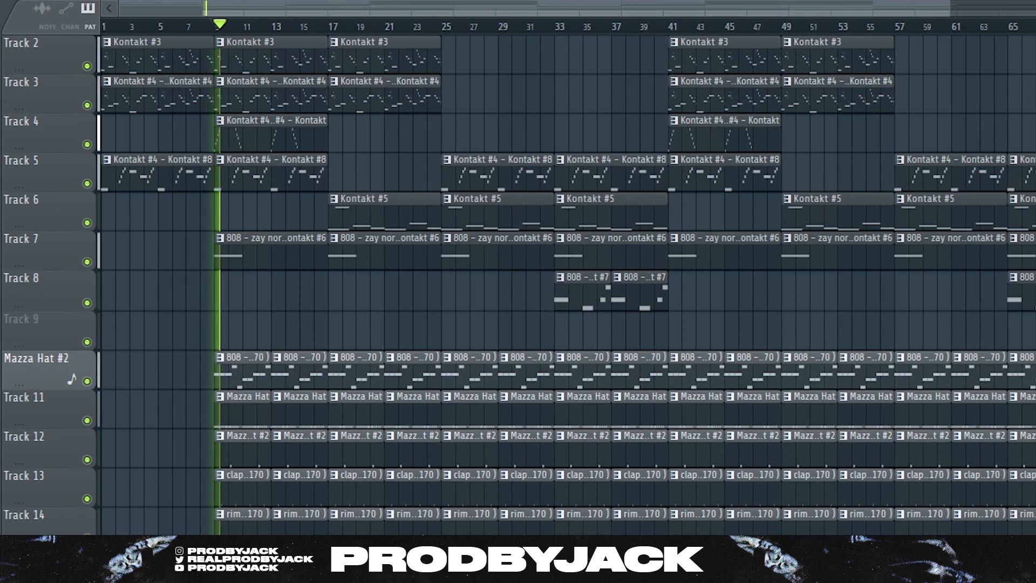